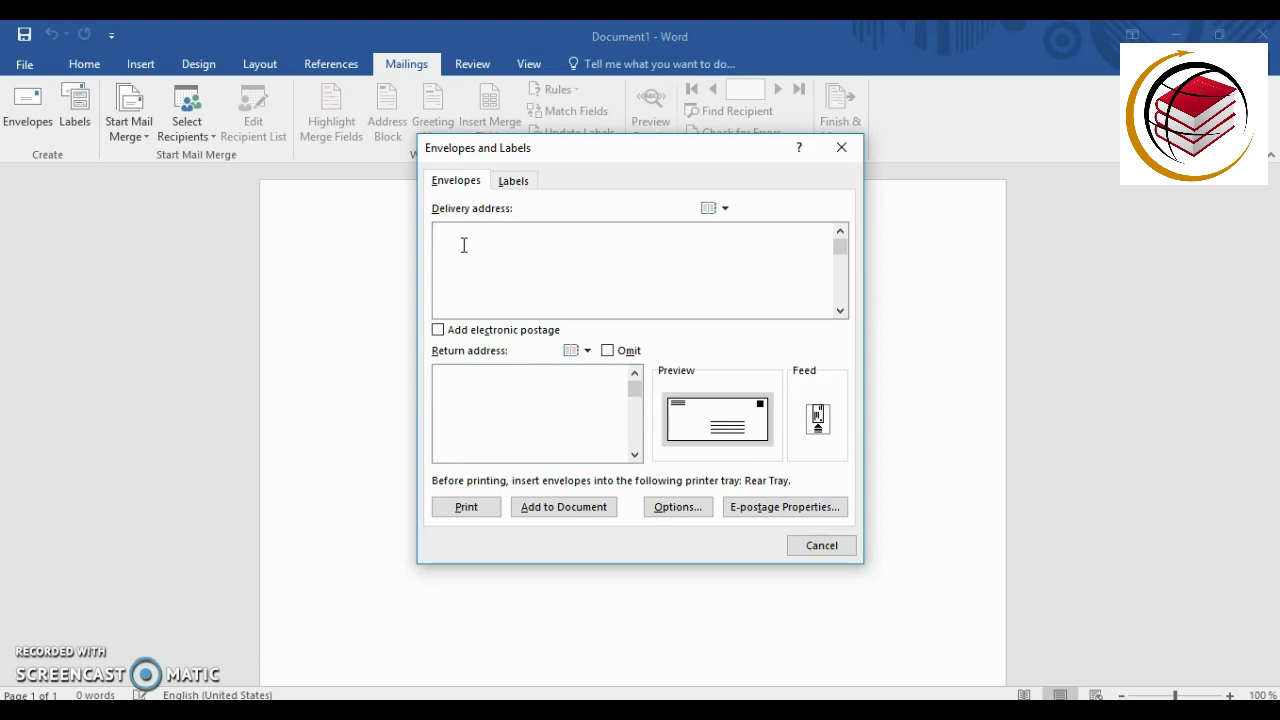
Place the cursor in the Delivery address box of the Envelopes and Labels dialog.
{"action": "left_click", "coordinate": [465, 252]}
Check the address book option, then type the recipient's name and the street line.
{"action": "left_click", "coordinate": [726, 212]}
{"action": "left_click", "coordinate": [724, 210]}
{"action": "left_click", "coordinate": [662, 240]}
{"action": "key", "text": "Return"}
{"action": "type", "text": "Eastend"}
{"action": "key", "text": "BackSpace"}
{"action": "key", "text": "BackSpace"}
{"action": "key", "text": "BackSpace"}
{"action": "type", "text": "Ene"}
{"action": "key", "text": "BackSpace"}
{"action": "key", "text": "BackSpace"}
{"action": "type", "text": "nnd"}
Add the town and postcode lines, then fix the misspelled locality on the second line.
{"action": "key", "text": "Return"}
{"action": "type", "text": "Tortola BVI"}
{"action": "key", "text": "Return"}
{"action": "type", "text": "VG1120"}
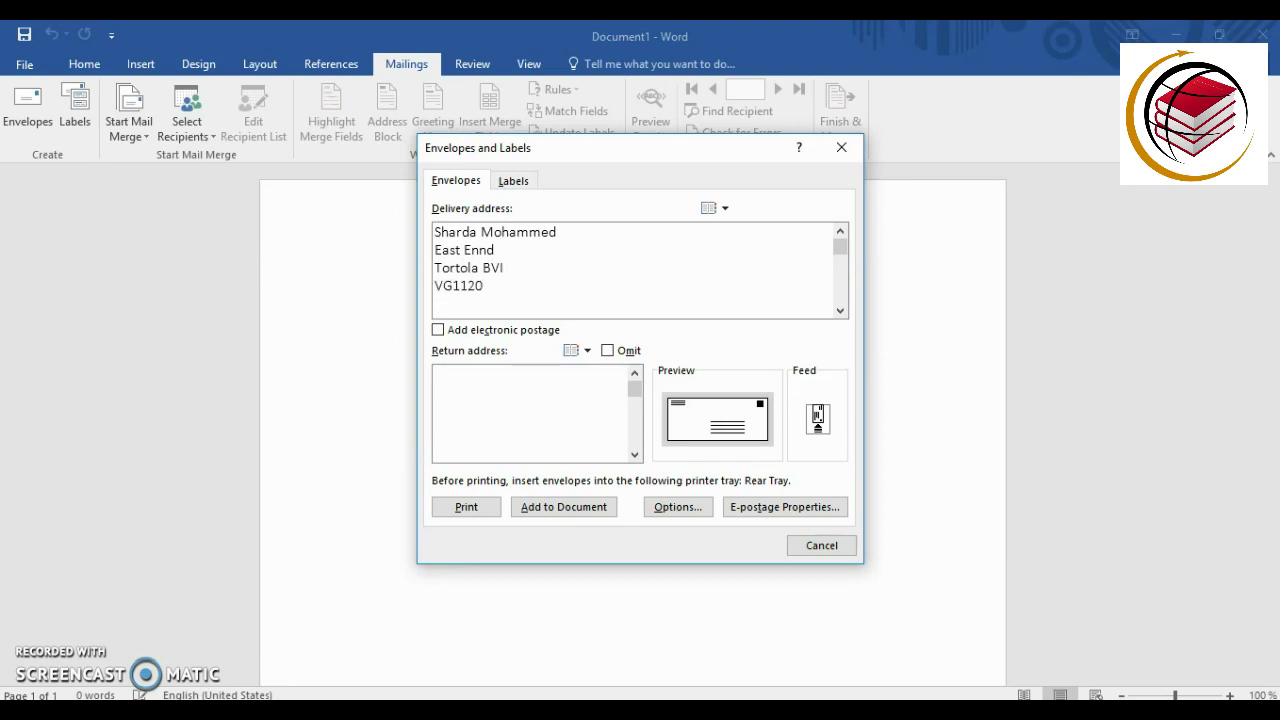
{"action": "key", "text": "Up"}
{"action": "key", "text": "Up"}
{"action": "key", "text": "Left"}
{"action": "key", "text": "BackSpace"}
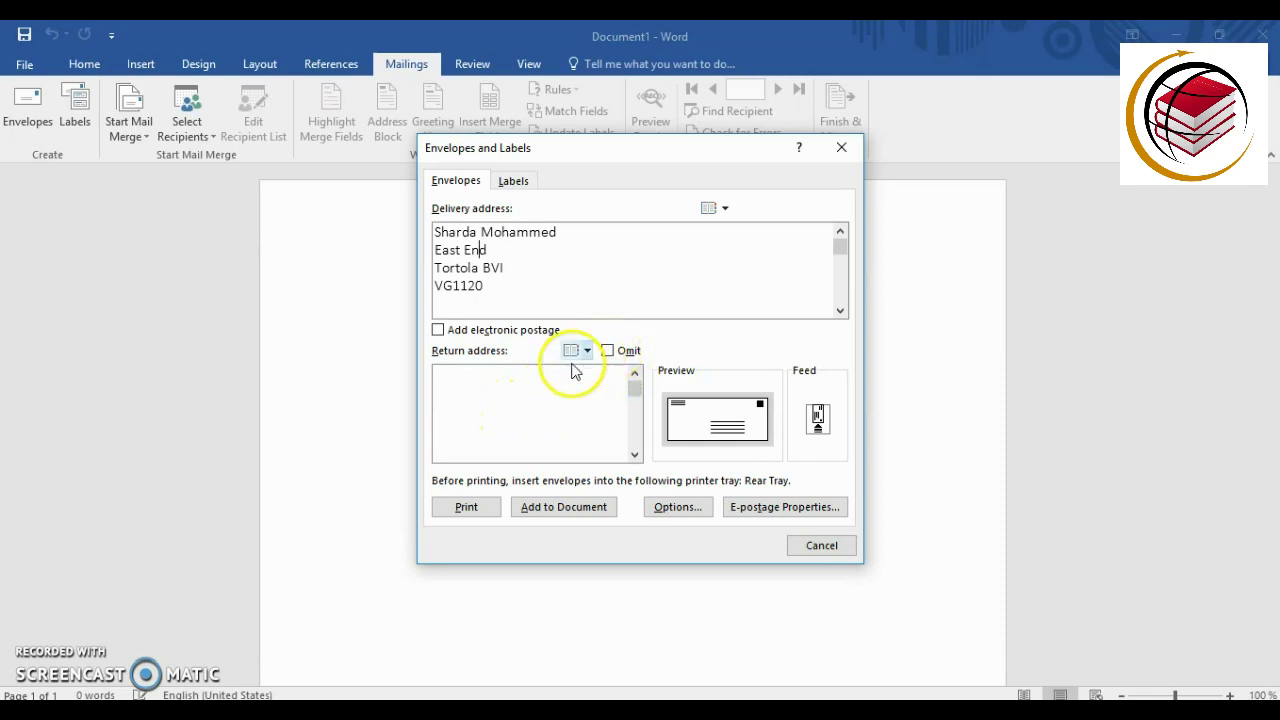
Enter the sender's P.O. box, locality and postcode as return address, with the sender's name on top.
{"action": "left_click", "coordinate": [520, 392]}
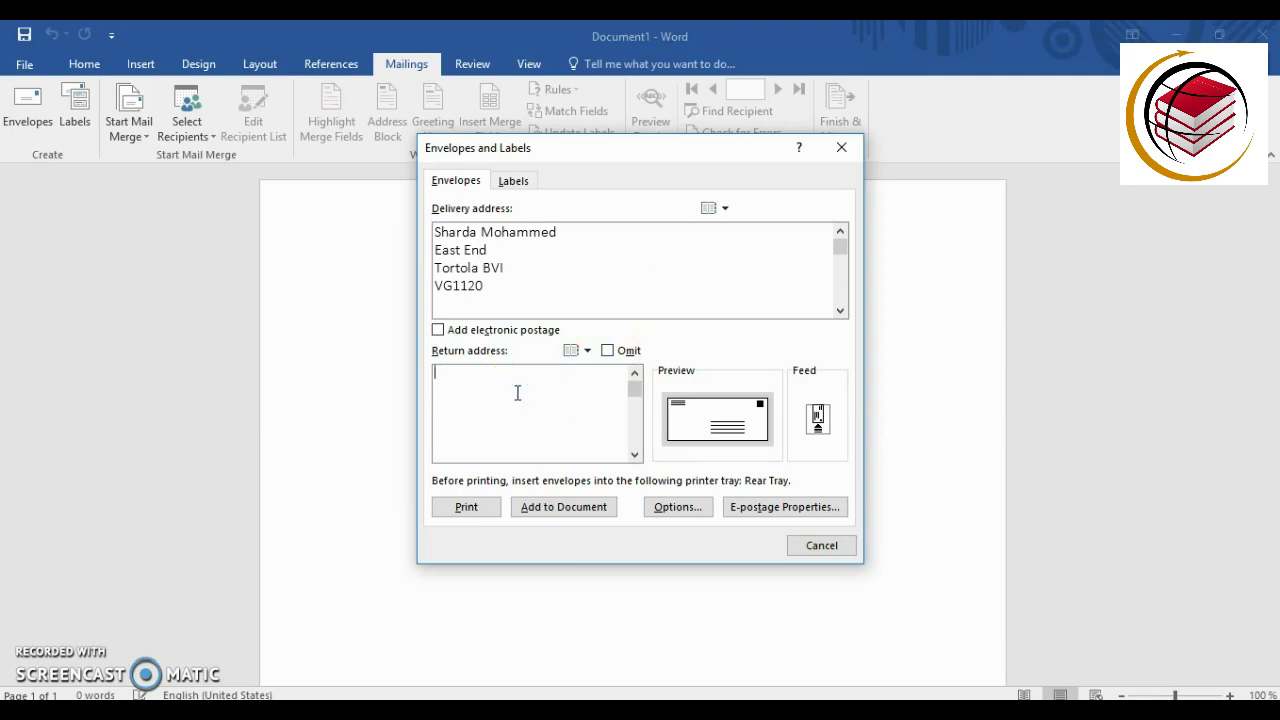
{"action": "key", "text": "Return"}
{"action": "type", "text": "East End "}
{"action": "type", "text": "Tortola BV"}
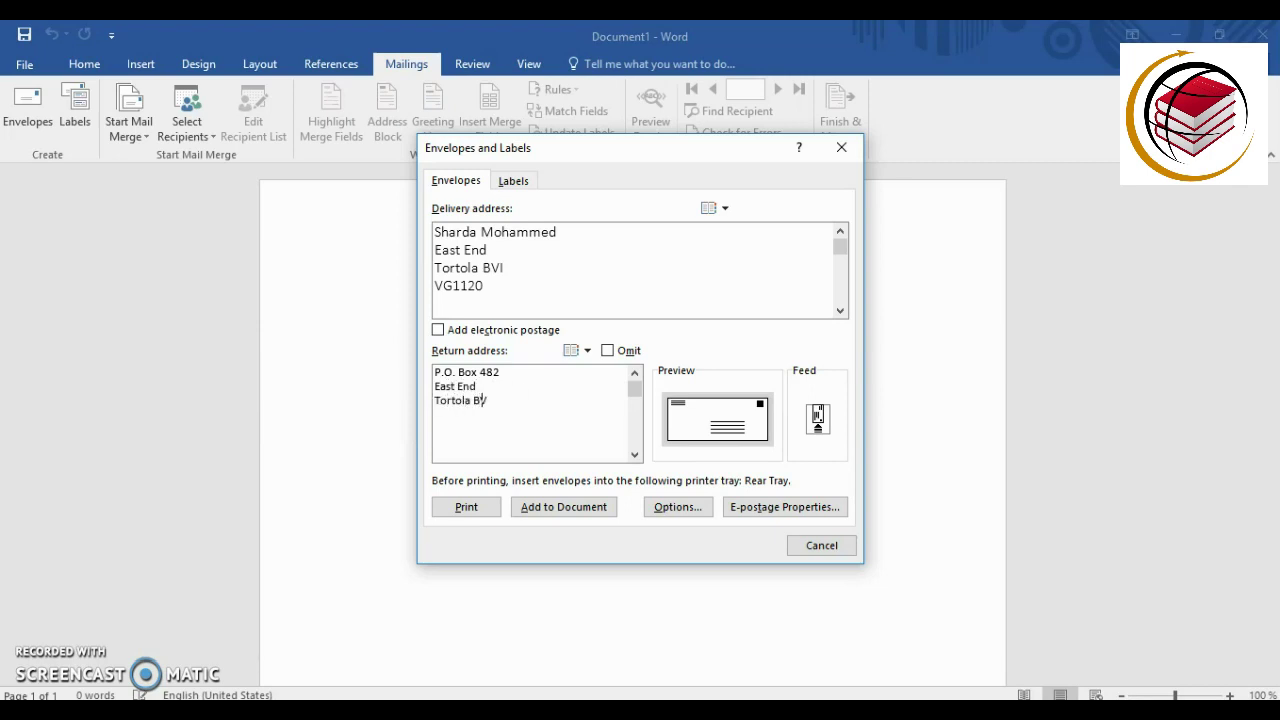
{"action": "type", "text": "I"}
{"action": "key", "text": "Return"}
{"action": "type", "text": "11"}
{"action": "key", "text": "BackSpace"}
{"action": "key", "text": "BackSpace"}
{"action": "type", "text": "VG1120"}
{"action": "key", "text": "Return"}
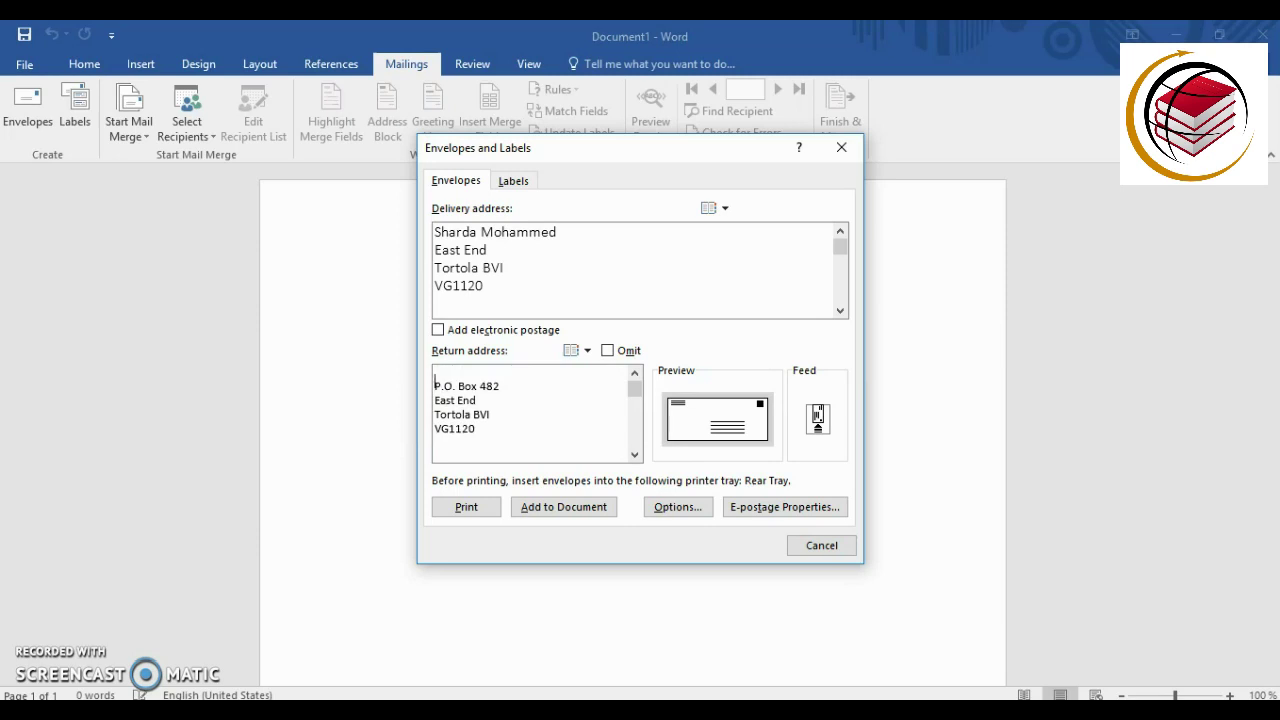
{"action": "type", "text": "Sarah Doe"}
Choose Size 10 (4 1/8 x 9 1/2 in) as the envelope size in Envelope Options.
{"action": "left_click", "coordinate": [678, 508]}
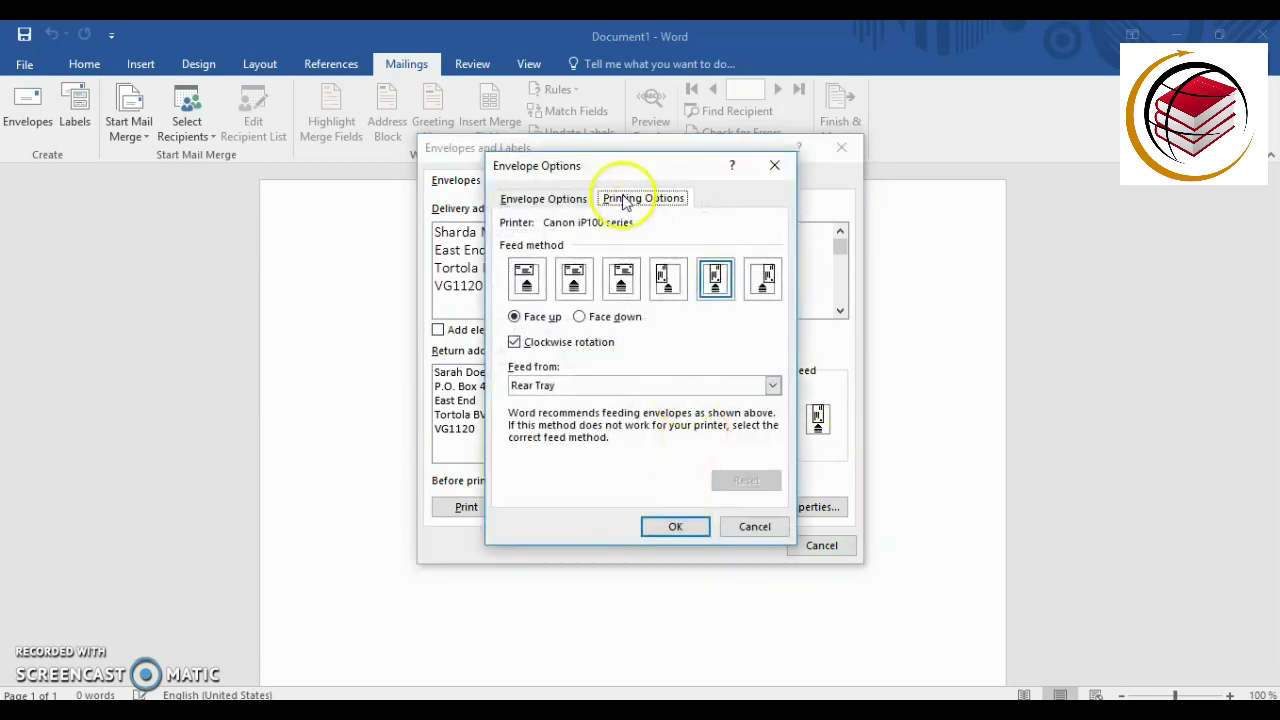
{"action": "left_click", "coordinate": [571, 200]}
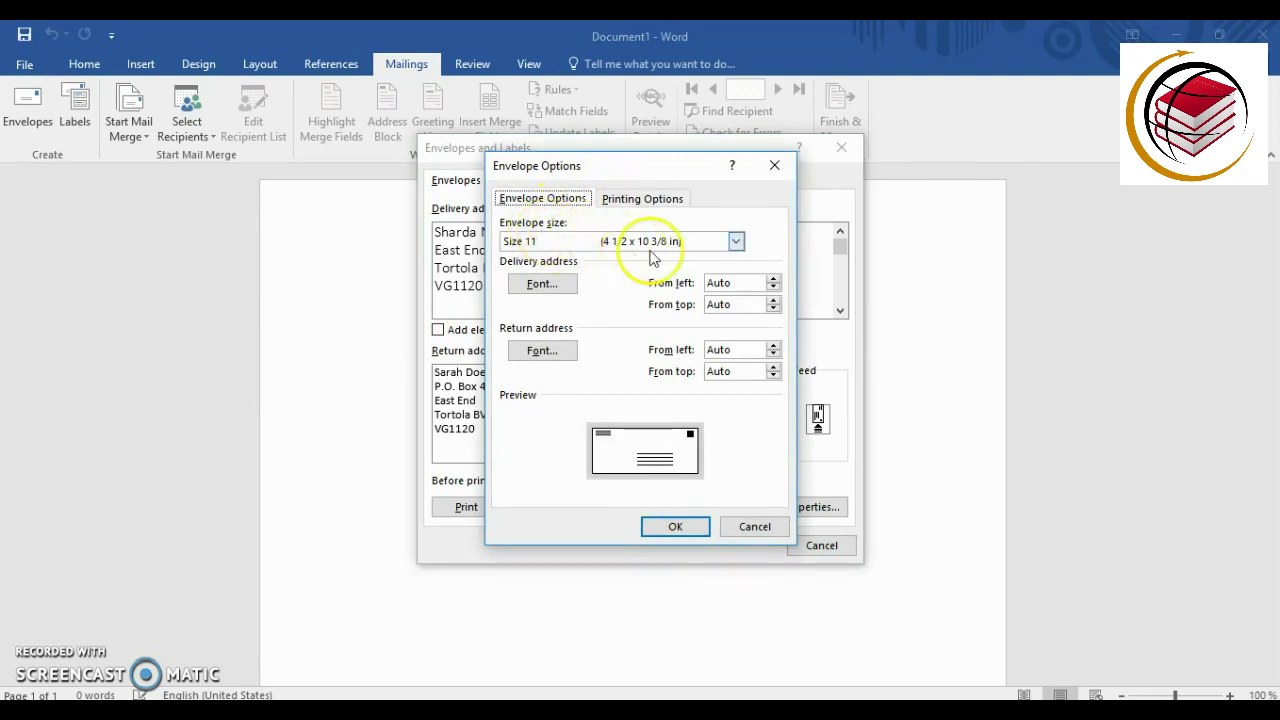
{"action": "left_click", "coordinate": [736, 243]}
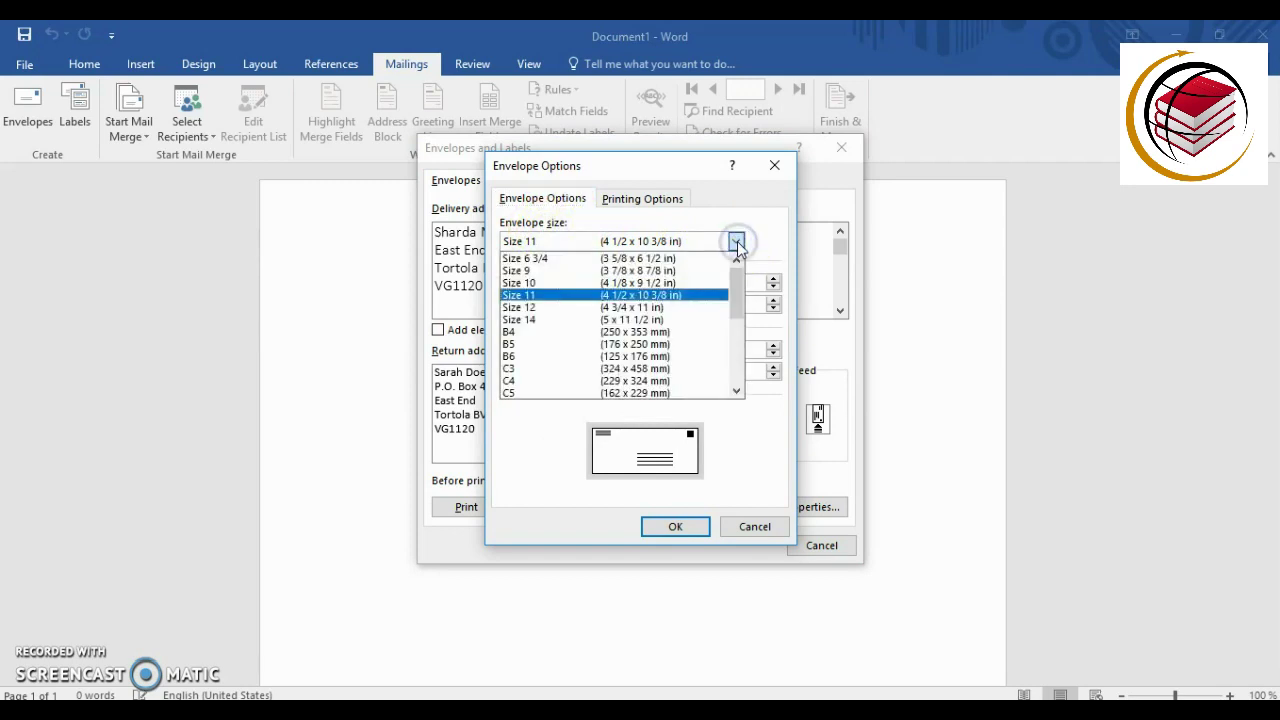
{"action": "left_click", "coordinate": [740, 298]}
{"action": "right_click", "coordinate": [738, 308]}
{"action": "mouse_move", "coordinate": [738, 308]}
{"action": "left_mouse_down"}
{"action": "mouse_move", "coordinate": [735, 349]}
{"action": "mouse_move", "coordinate": [737, 286]}
{"action": "left_mouse_up"}
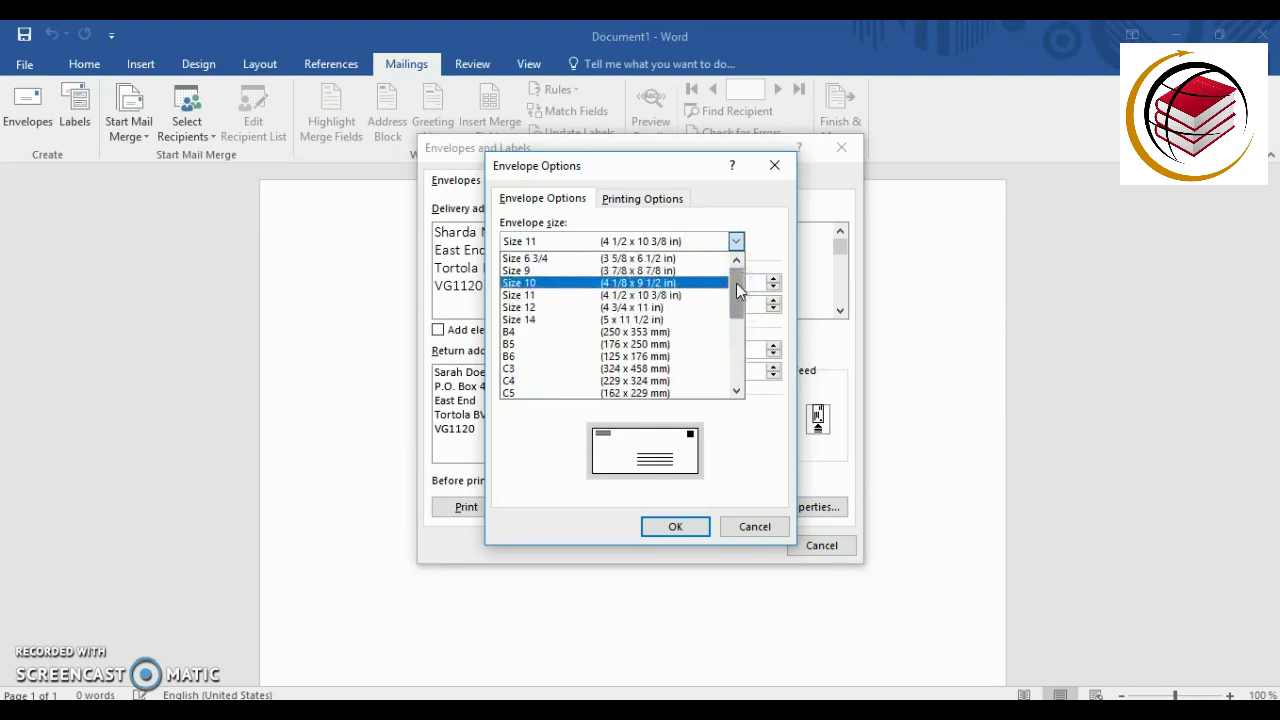
{"action": "left_click", "coordinate": [644, 286]}
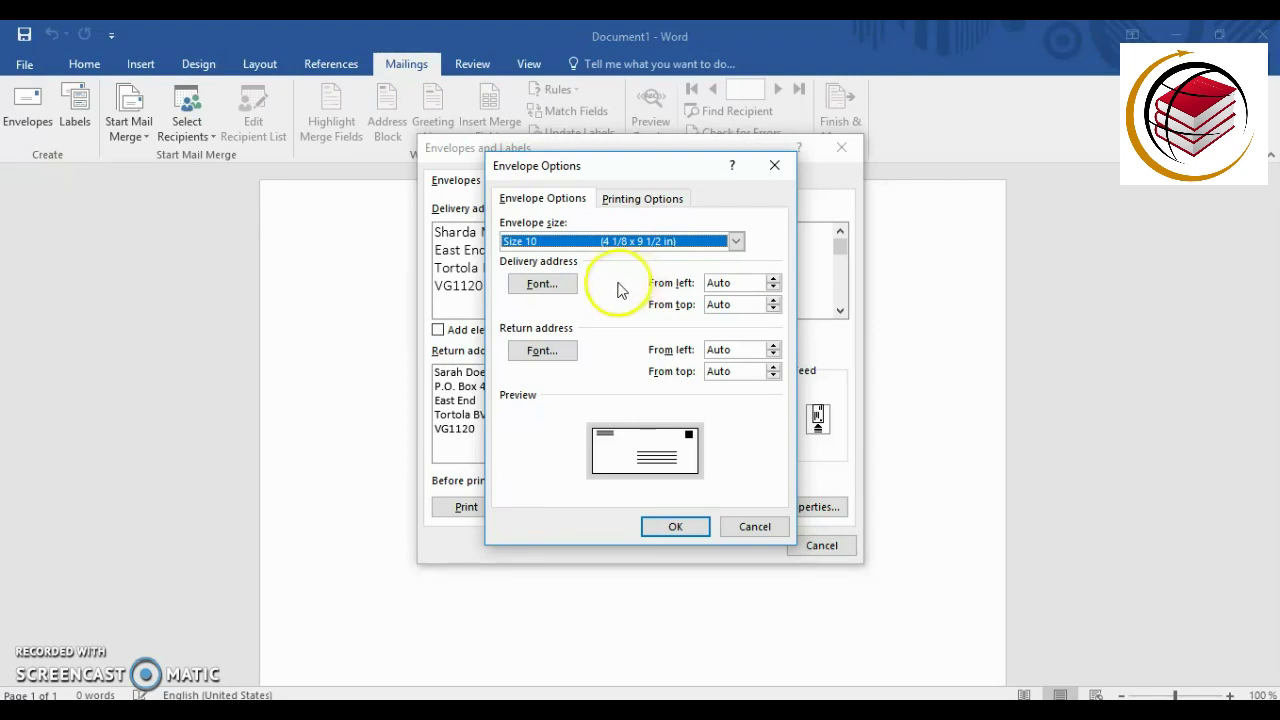
{"action": "left_click", "coordinate": [553, 283]}
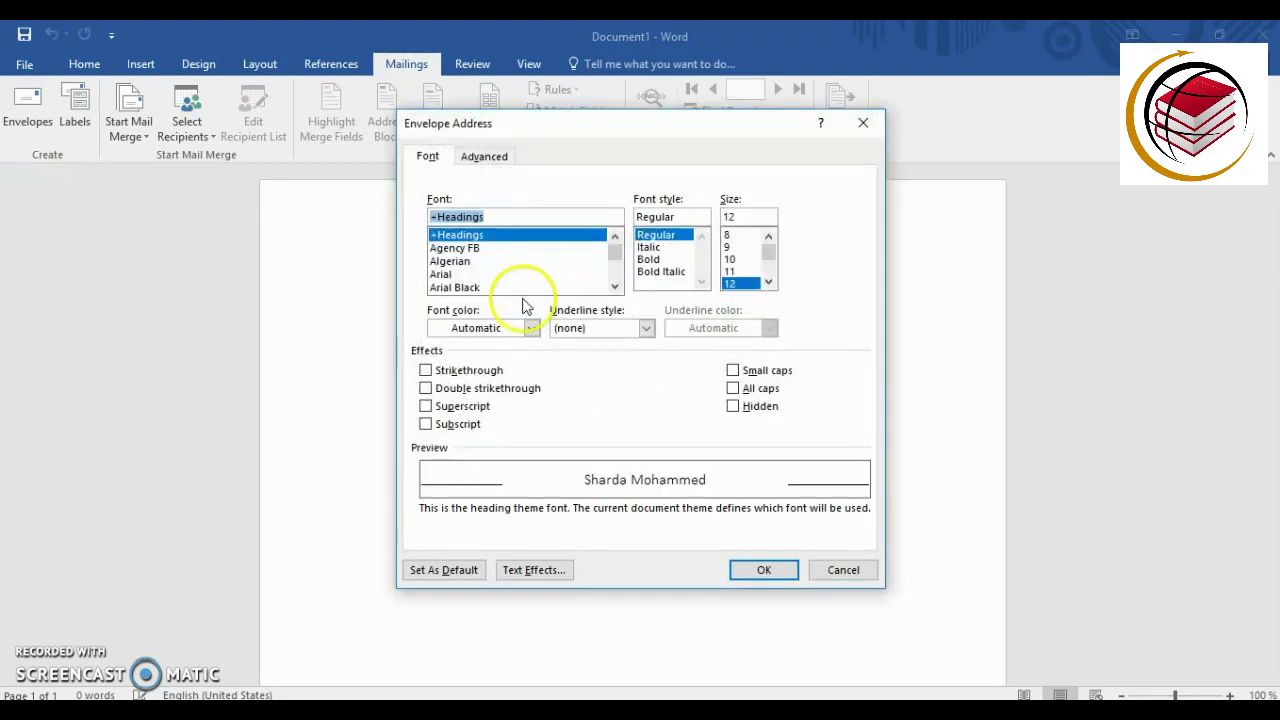
Set both the delivery address font and the return address font to Arial.
{"action": "left_click", "coordinate": [459, 274]}
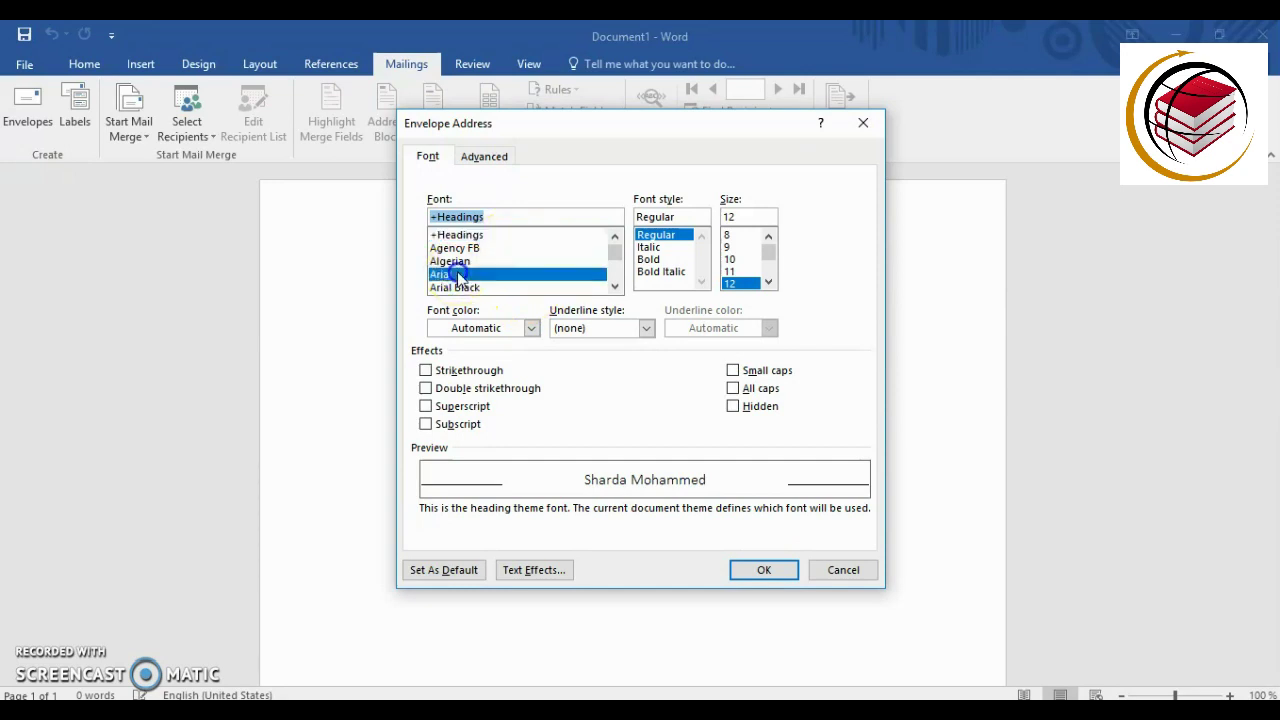
{"action": "left_click", "coordinate": [762, 570]}
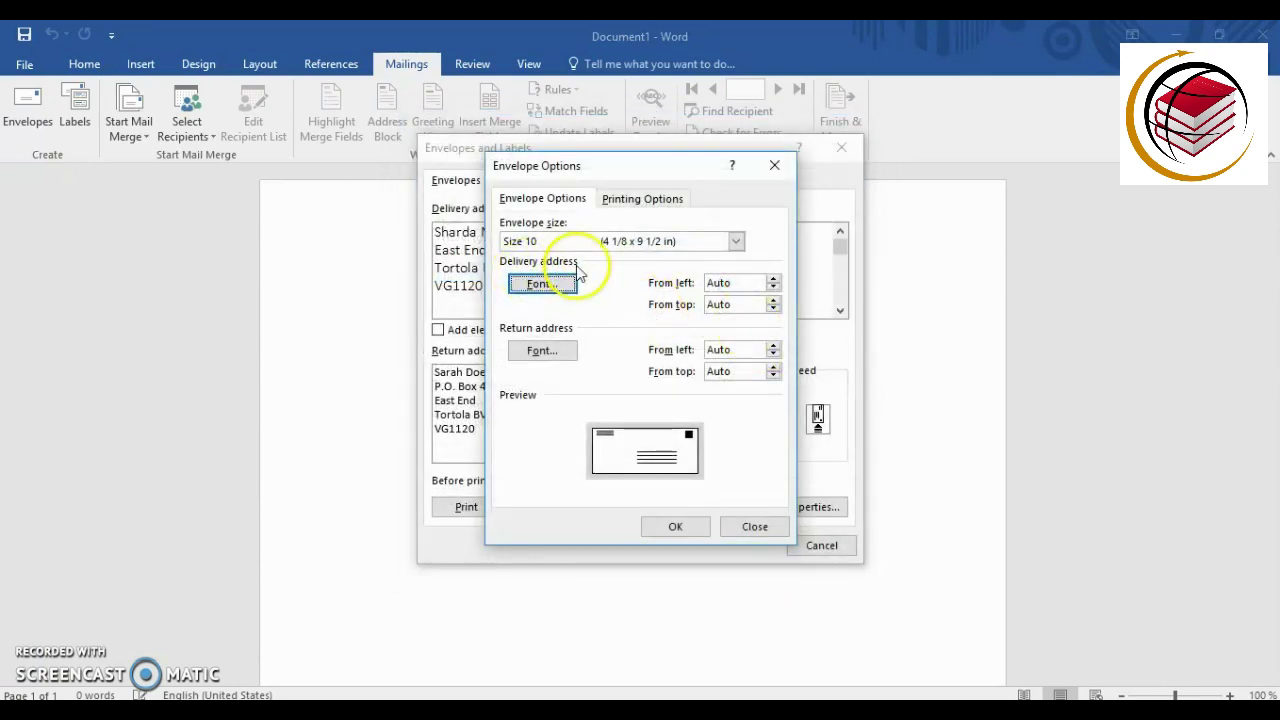
{"action": "left_click", "coordinate": [560, 350]}
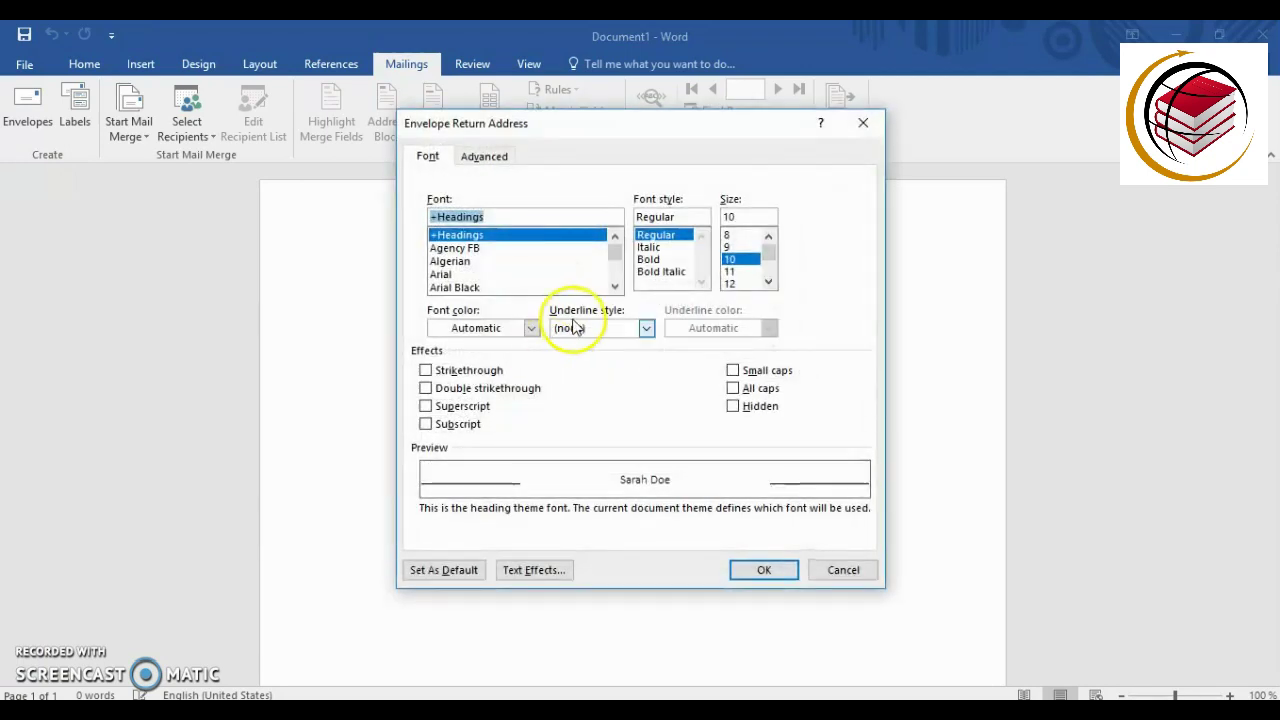
{"action": "left_click", "coordinate": [520, 274]}
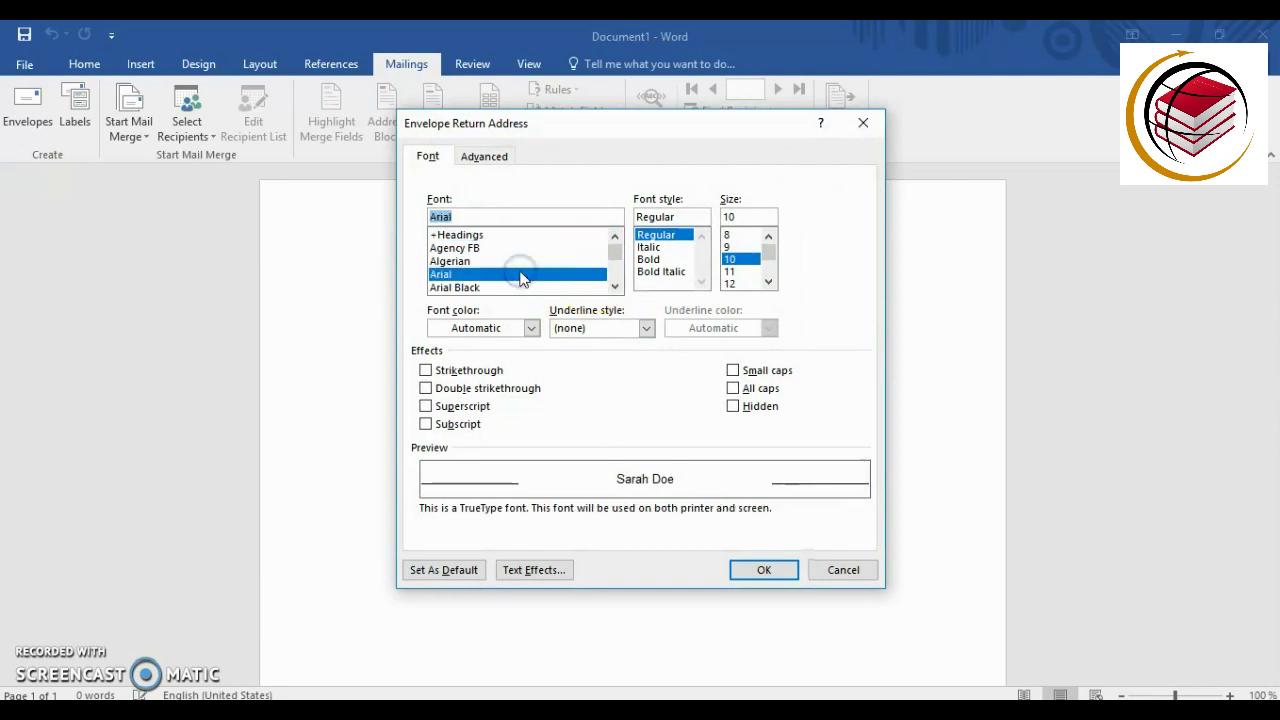
{"action": "left_click", "coordinate": [752, 574]}
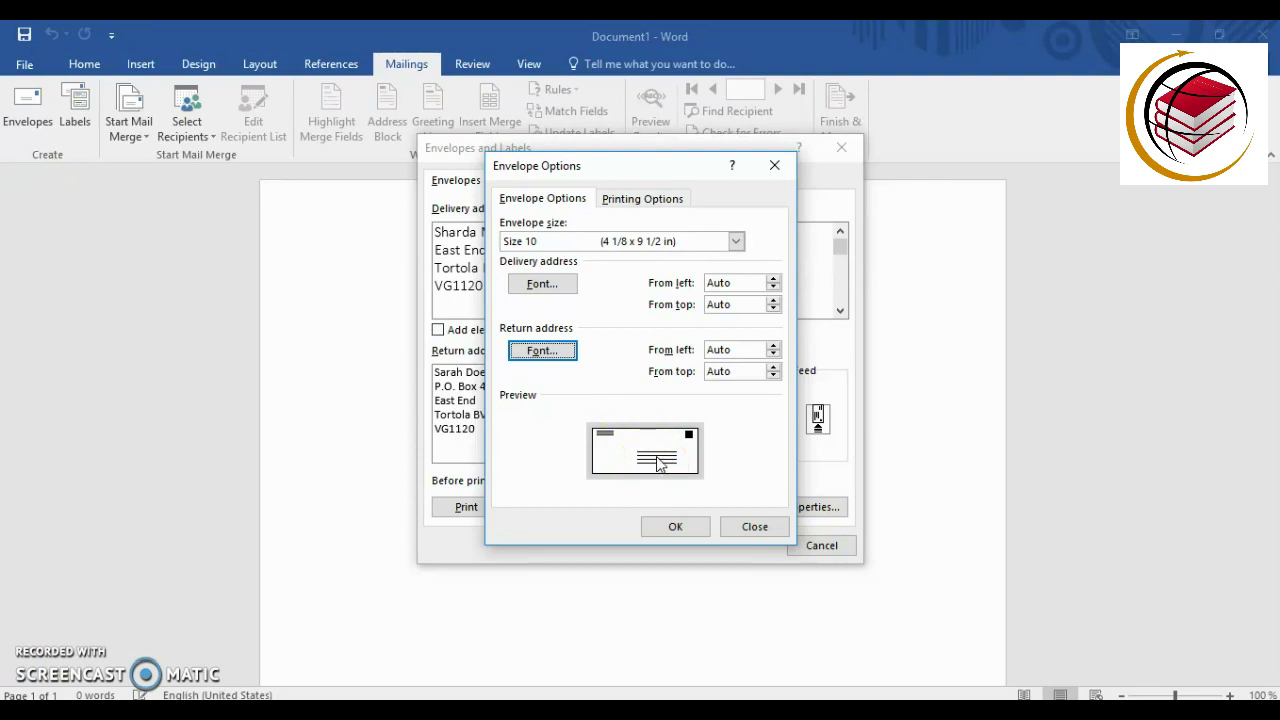
{"action": "left_click", "coordinate": [773, 280]}
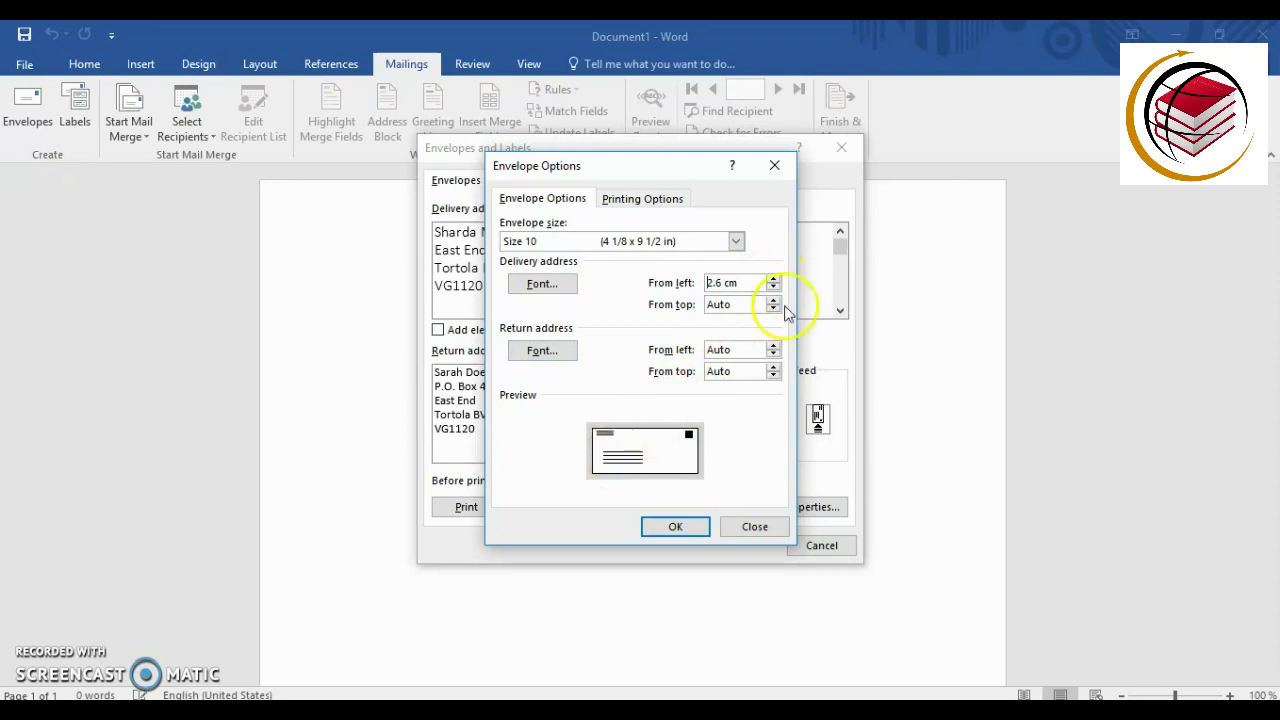
{"action": "left_click", "coordinate": [773, 288]}
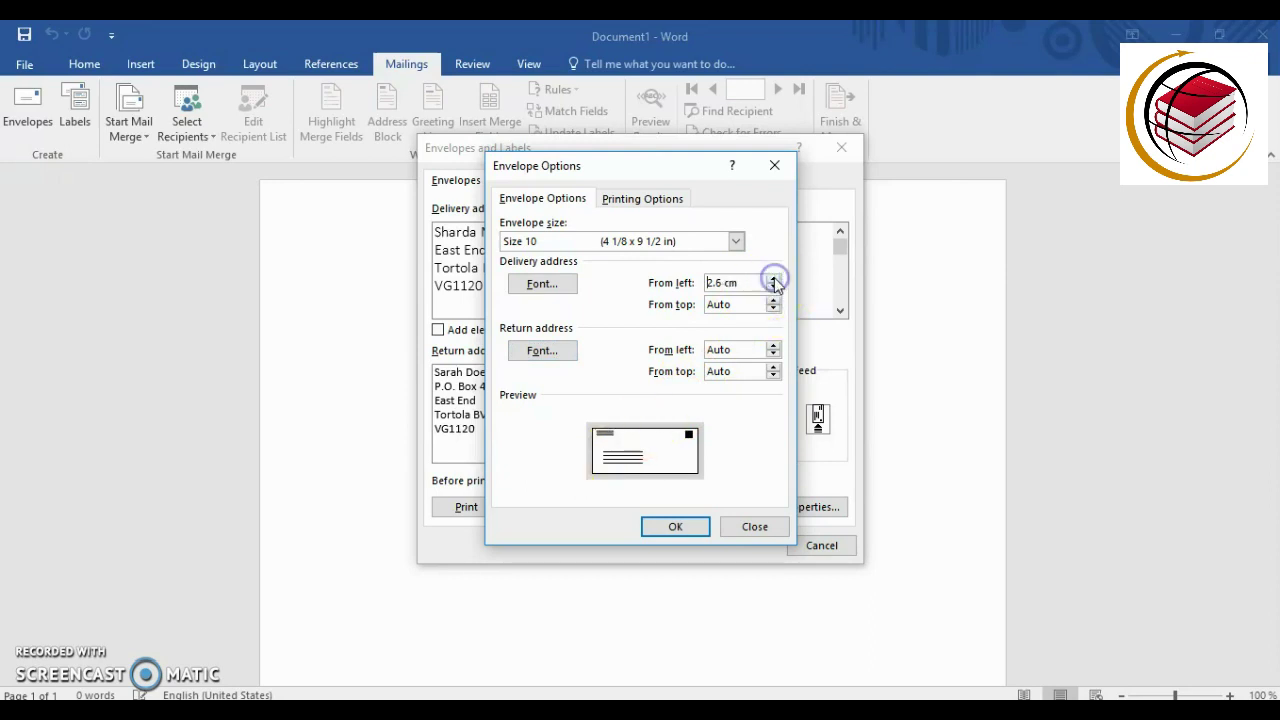
{"action": "left_click", "coordinate": [773, 279]}
{"action": "left_click", "coordinate": [773, 279]}
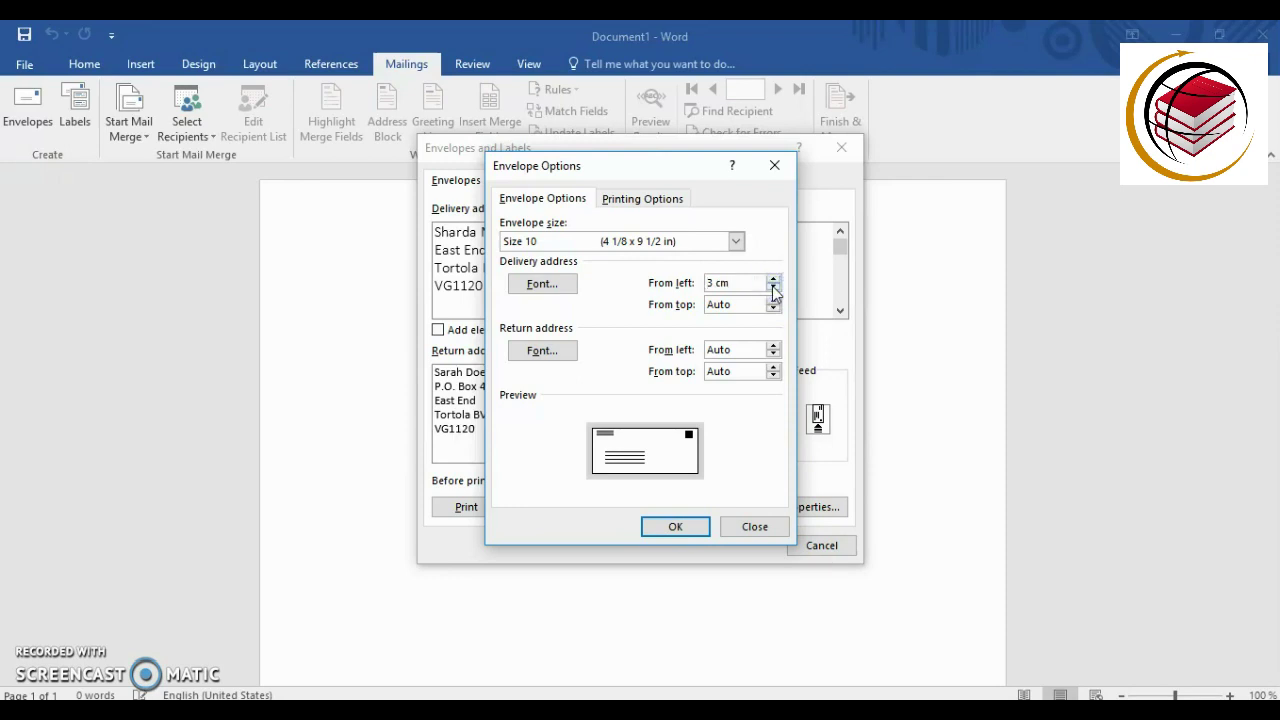
{"action": "left_click", "coordinate": [773, 288]}
{"action": "left_click", "coordinate": [773, 288]}
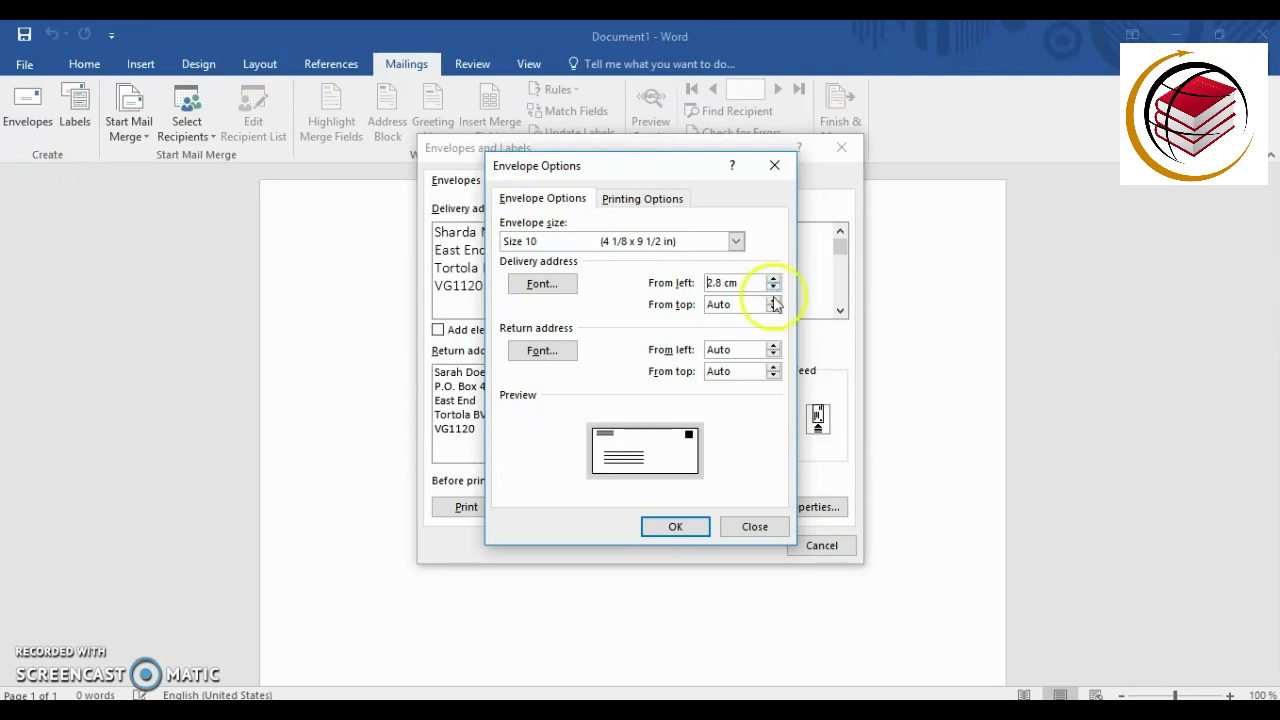
{"action": "left_click", "coordinate": [773, 308]}
{"action": "left_click", "coordinate": [774, 309]}
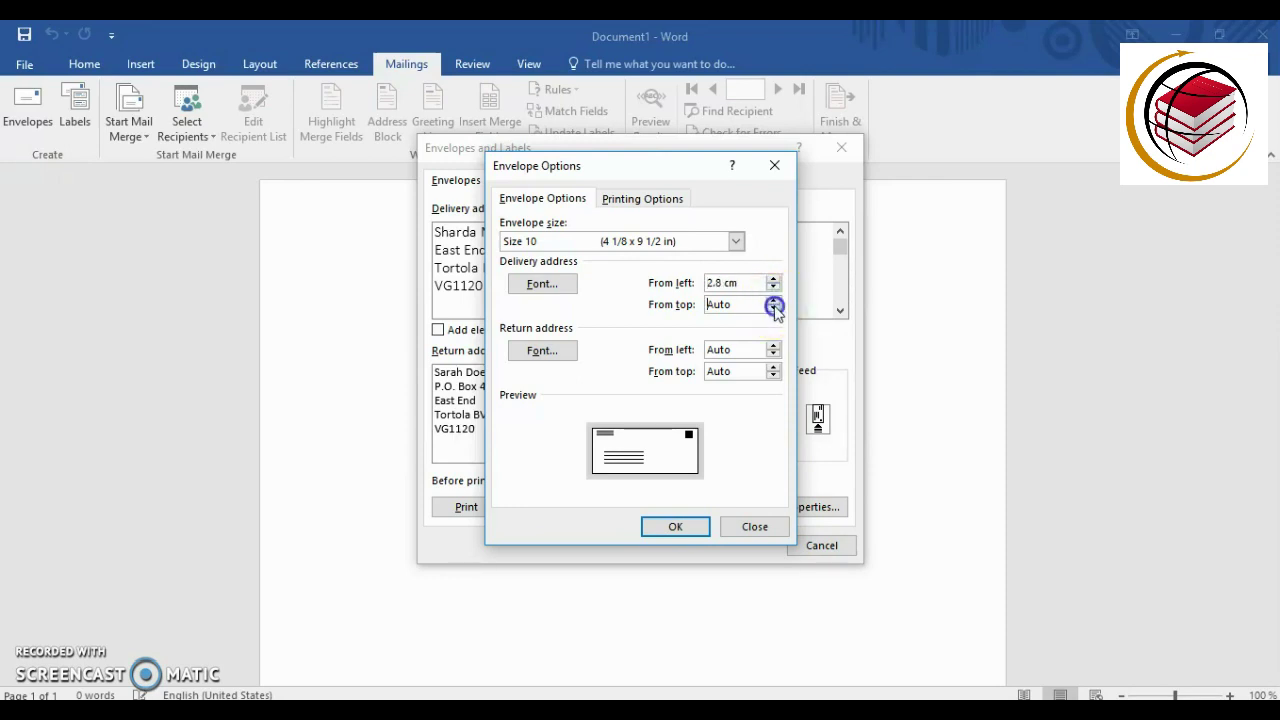
{"action": "left_click", "coordinate": [774, 309]}
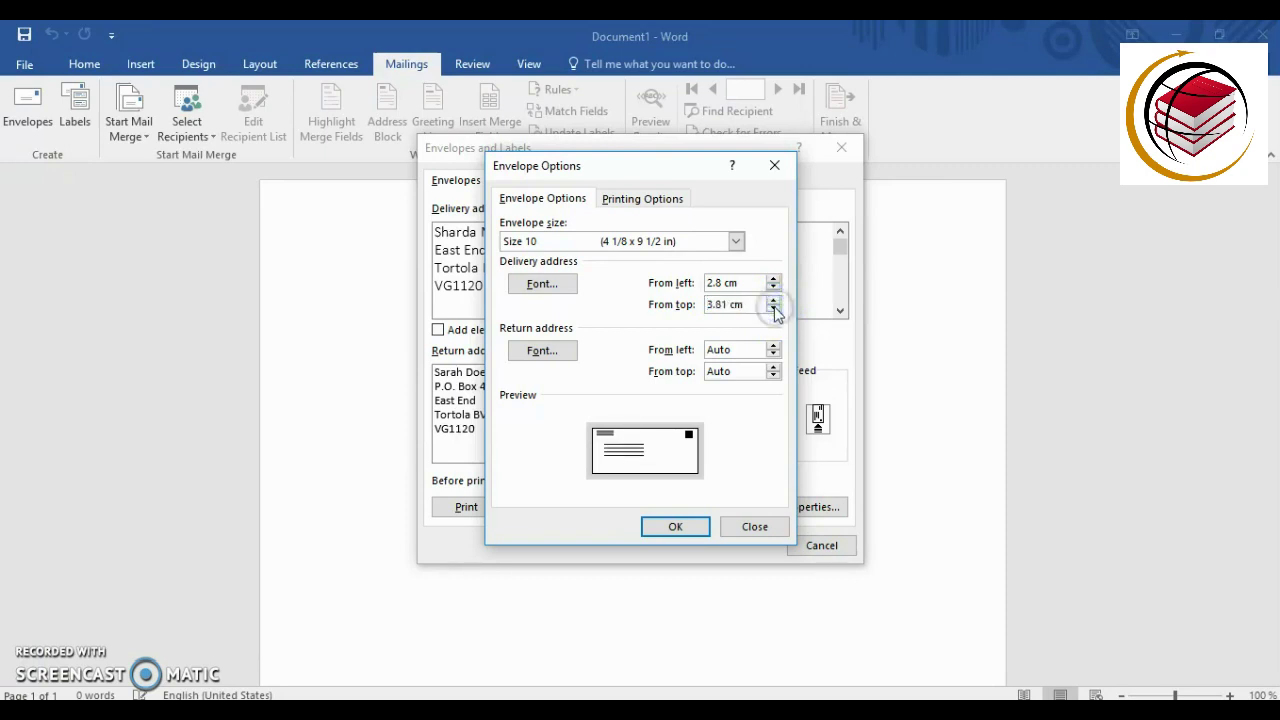
{"action": "left_click", "coordinate": [774, 309]}
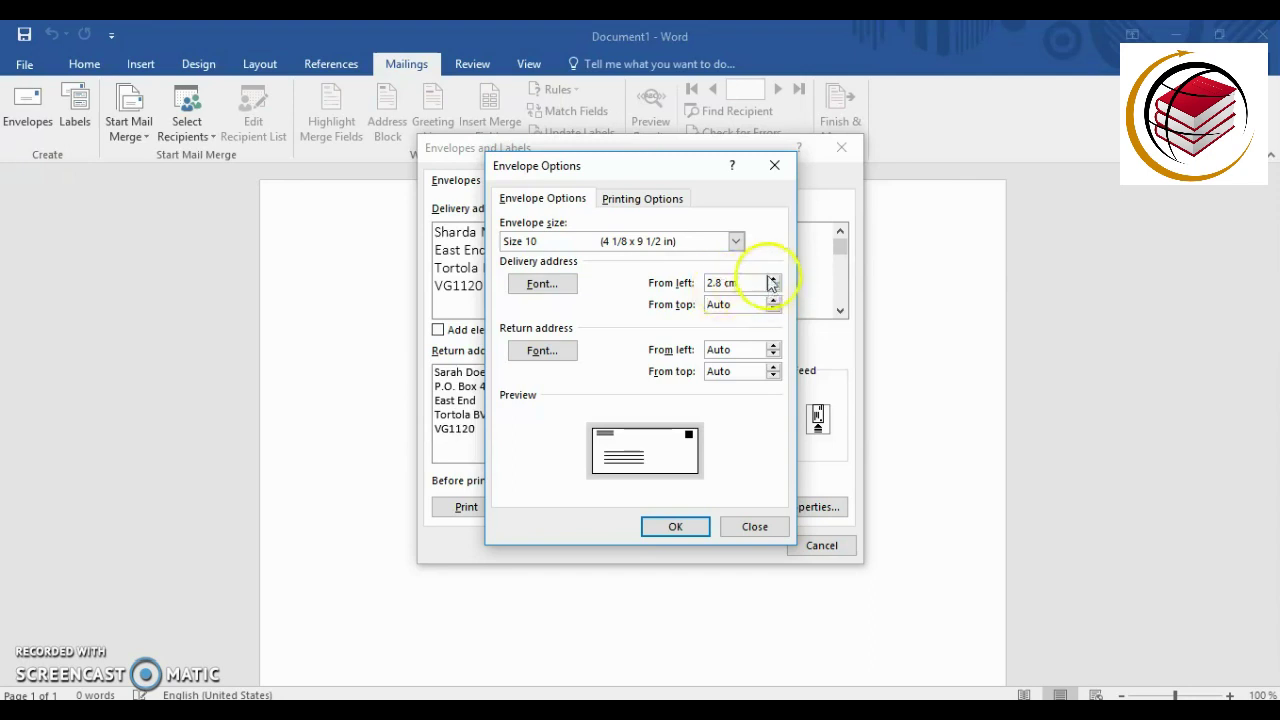
{"action": "left_click", "coordinate": [775, 280]}
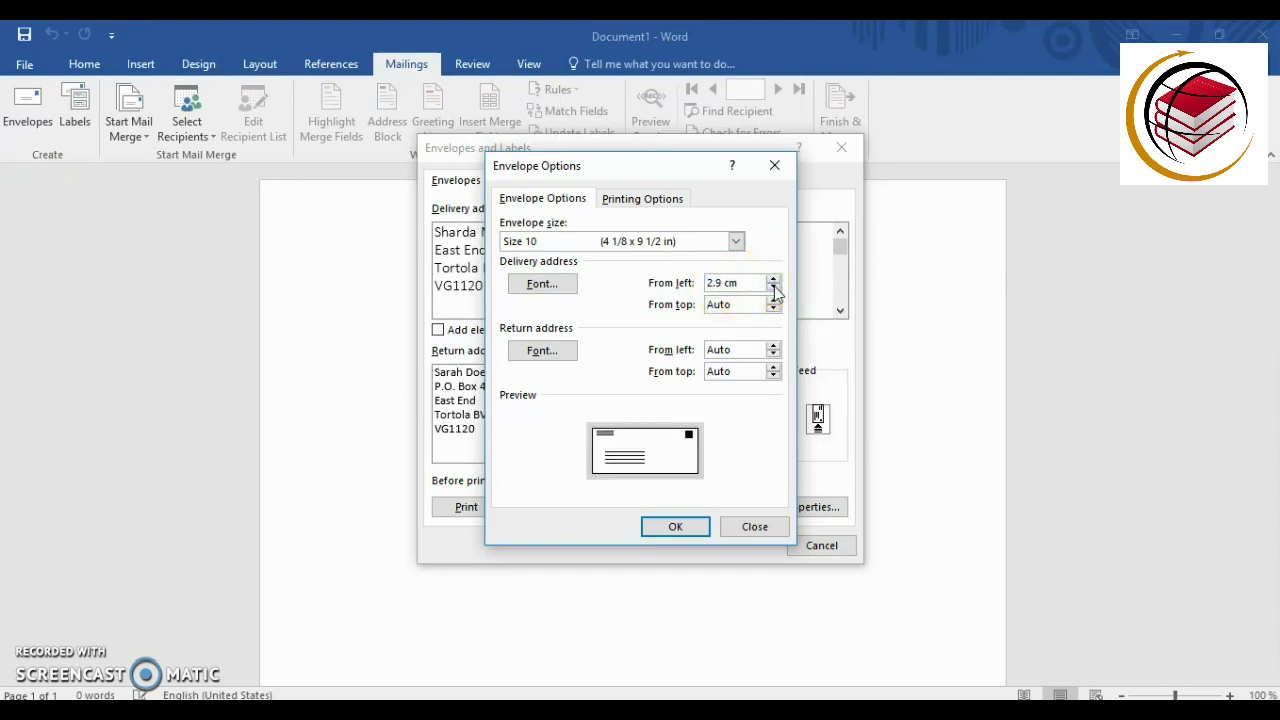
{"action": "left_click", "coordinate": [774, 281]}
{"action": "left_click", "coordinate": [774, 281]}
{"action": "left_click", "coordinate": [774, 281]}
{"action": "left_click", "coordinate": [774, 281]}
{"action": "left_click", "coordinate": [774, 281]}
{"action": "left_click", "coordinate": [774, 281]}
{"action": "left_click", "coordinate": [774, 281]}
{"action": "left_click", "coordinate": [757, 284]}
{"action": "key", "text": "BackSpace"}
{"action": "key", "text": "BackSpace"}
{"action": "key", "text": "BackSpace"}
{"action": "key", "text": "BackSpace"}
{"action": "key", "text": "BackSpace"}
{"action": "key", "text": "BackSpace"}
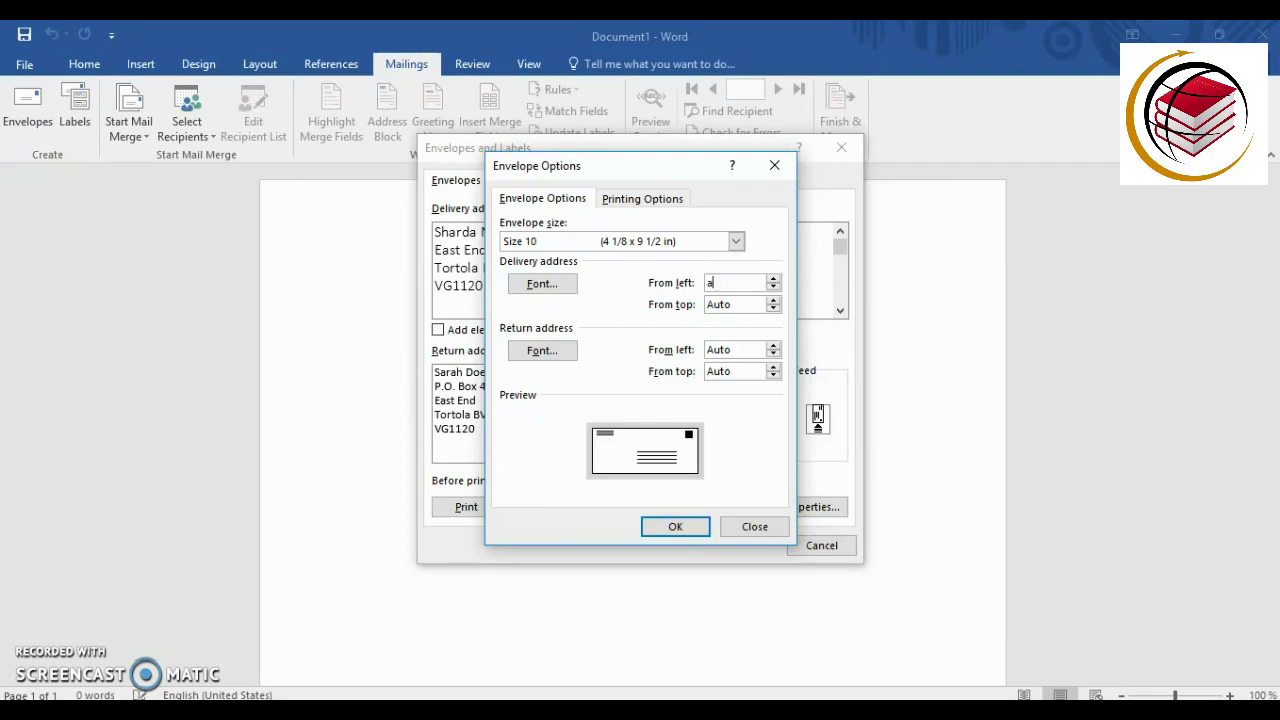
{"action": "key", "text": "Tab"}
{"action": "left_click", "coordinate": [750, 304]}
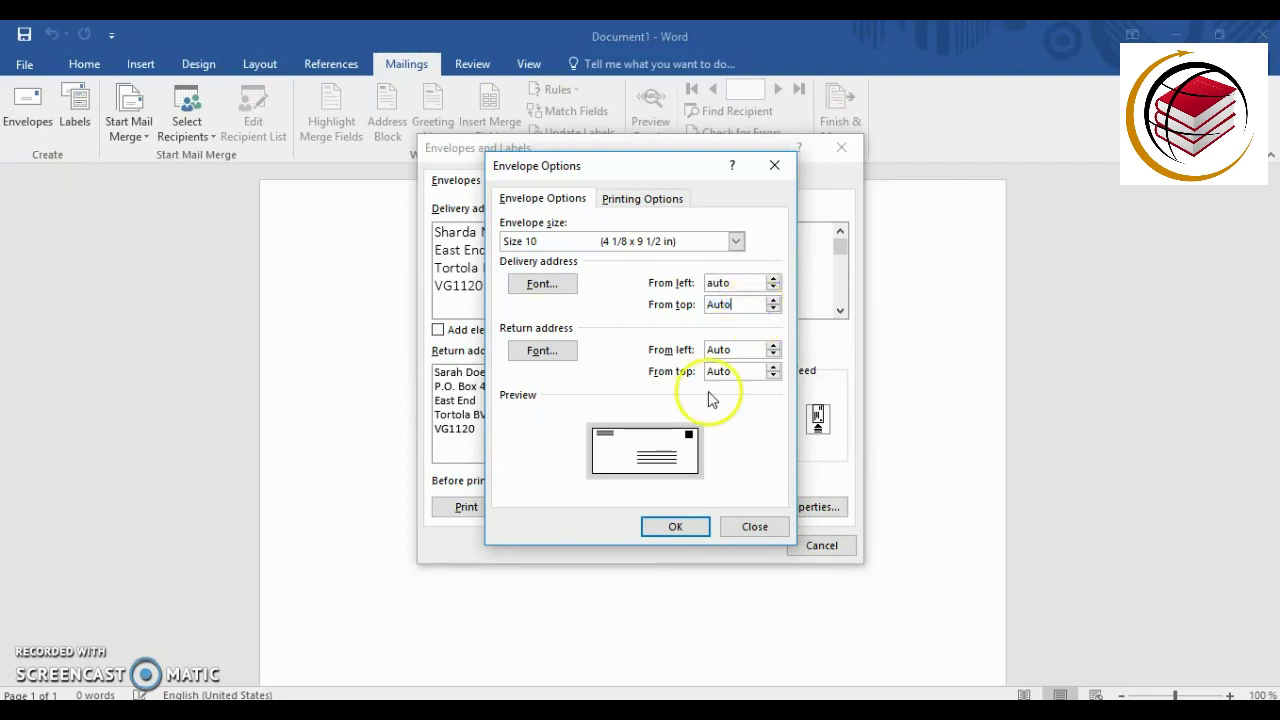
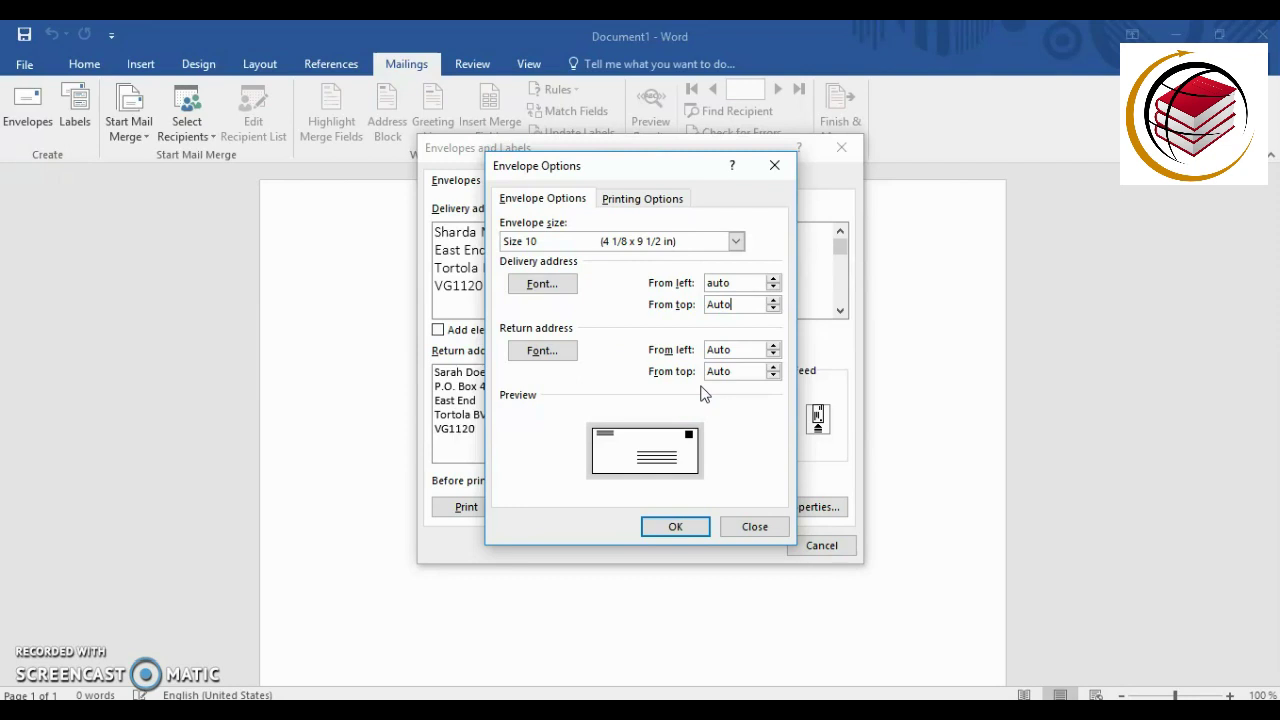
Show the envelope Printing Options with the printer, feed method and feed tray.
{"action": "left_click", "coordinate": [649, 199]}
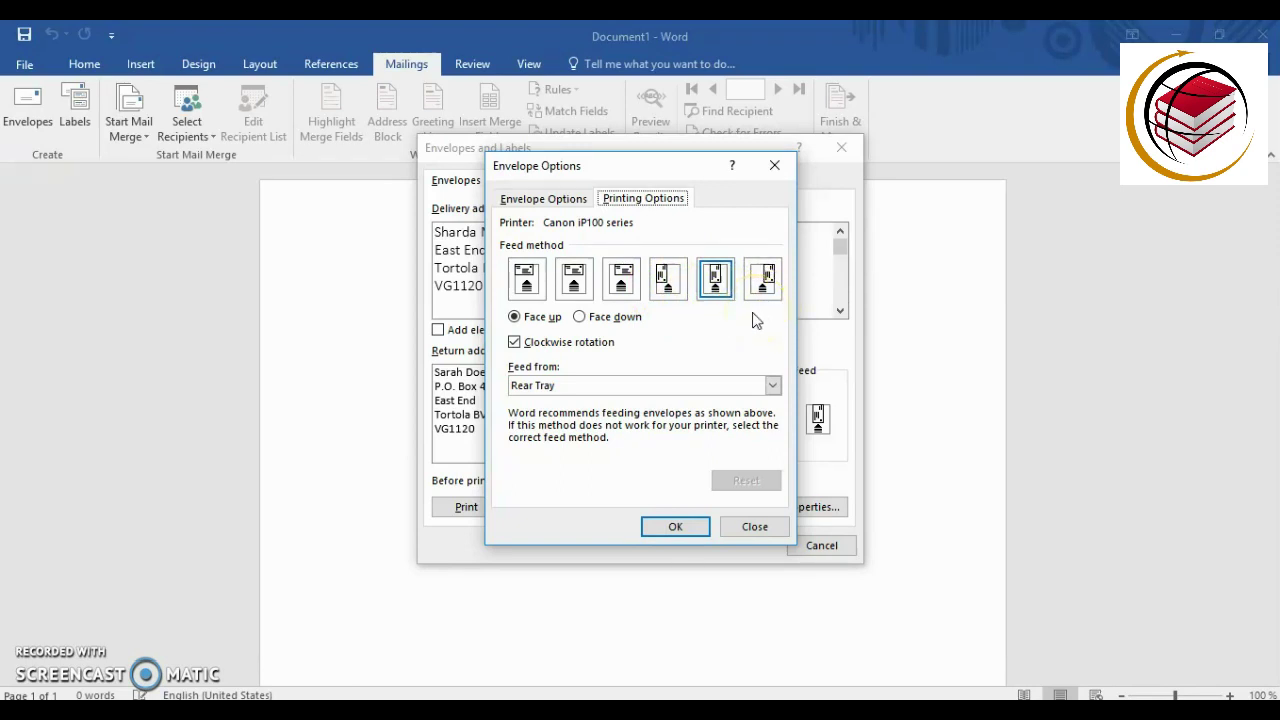
Switch the envelope feed method from Word's recommended one to the fourth vertical feed option.
{"action": "left_click", "coordinate": [753, 285]}
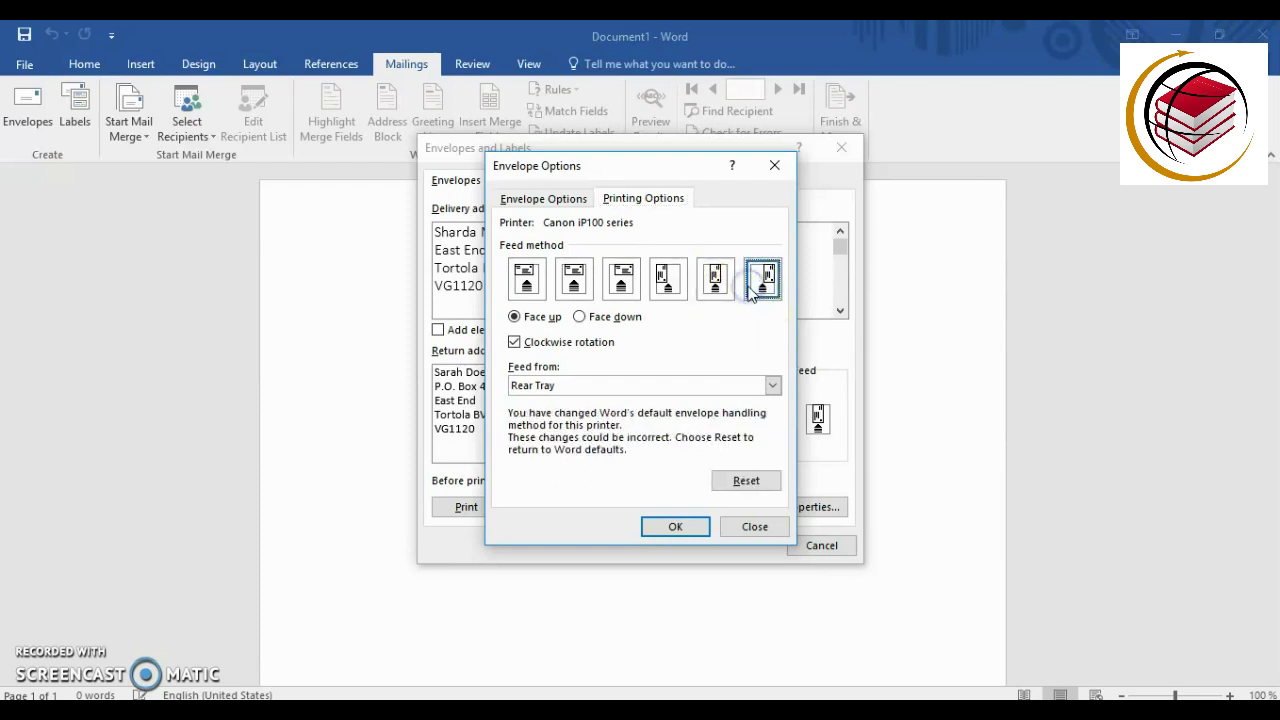
{"action": "left_click", "coordinate": [715, 284]}
{"action": "left_click", "coordinate": [677, 283]}
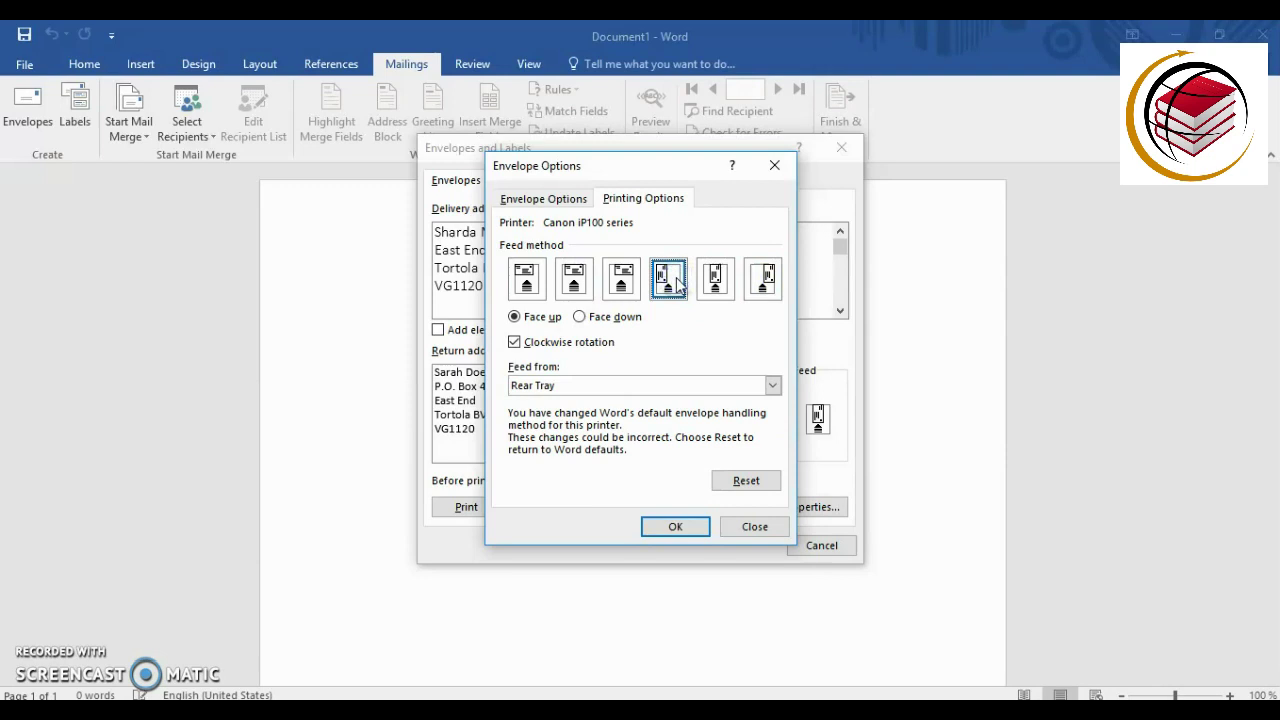
{"action": "left_click", "coordinate": [670, 280]}
{"action": "left_click", "coordinate": [670, 280]}
{"action": "left_click", "coordinate": [652, 528]}
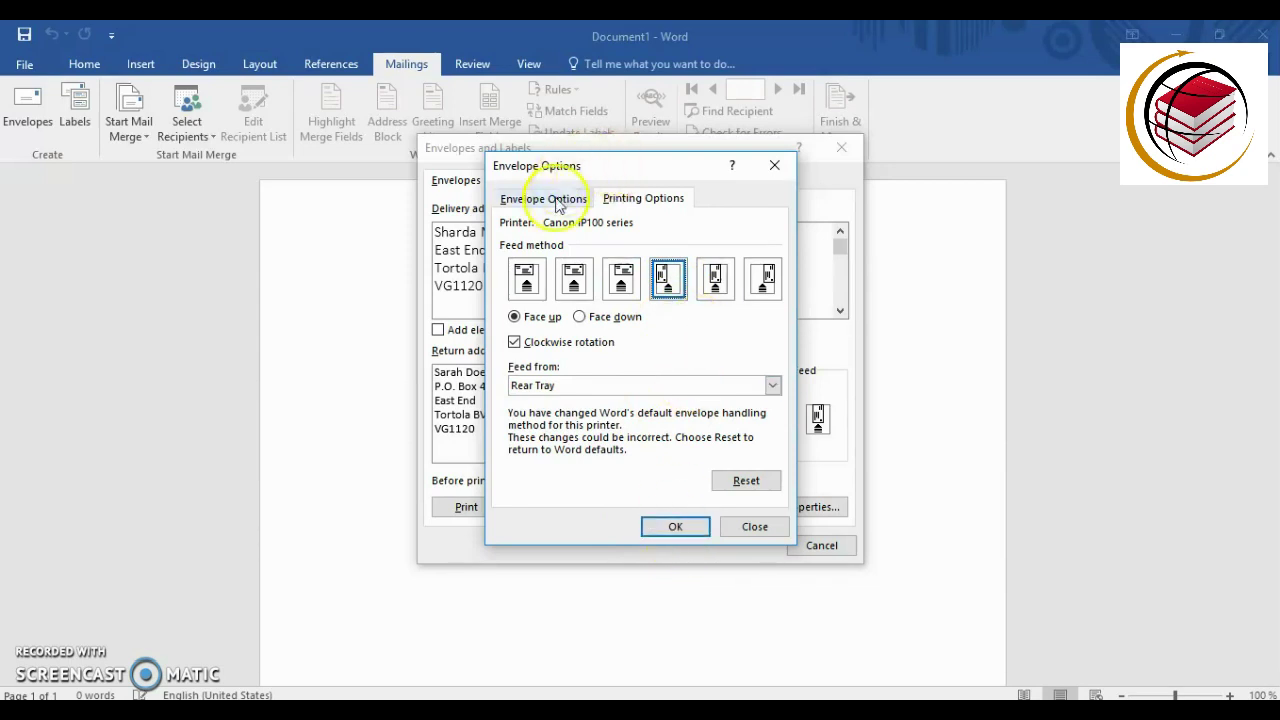
{"action": "left_click", "coordinate": [556, 200]}
Add the envelope page to the document and keep the return address as the default.
{"action": "left_click", "coordinate": [678, 530]}
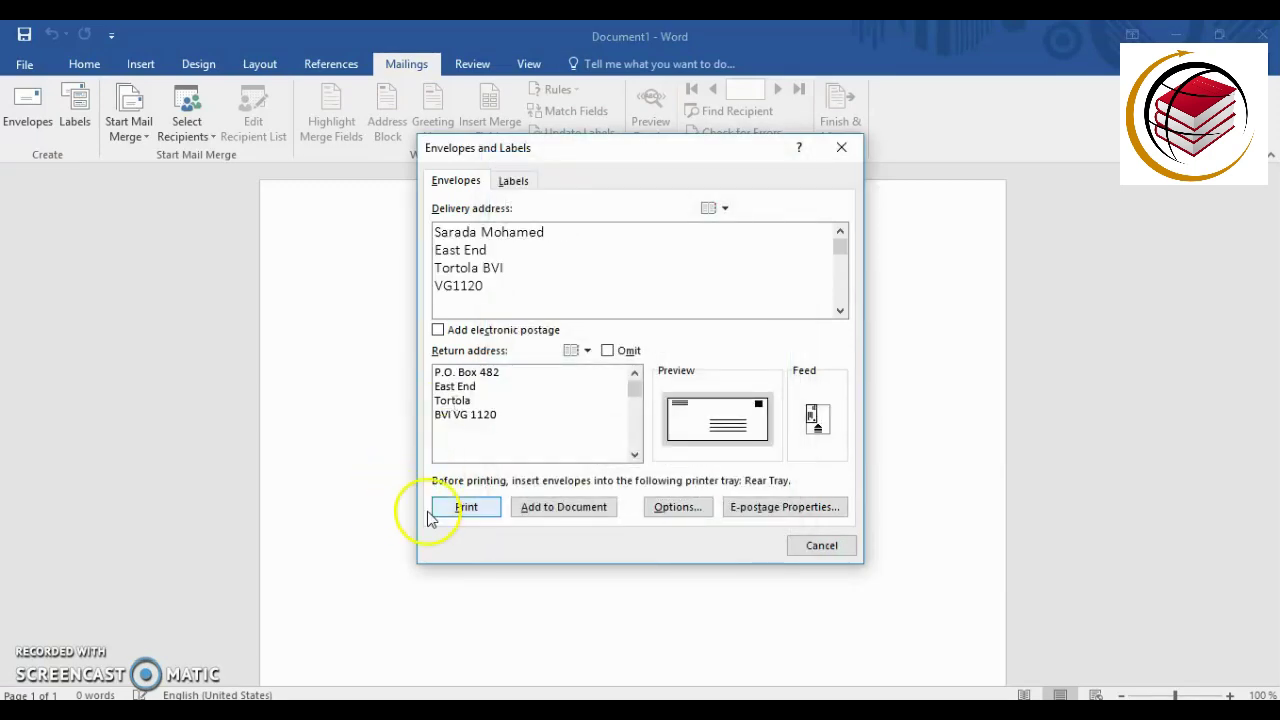
{"action": "left_click", "coordinate": [530, 512]}
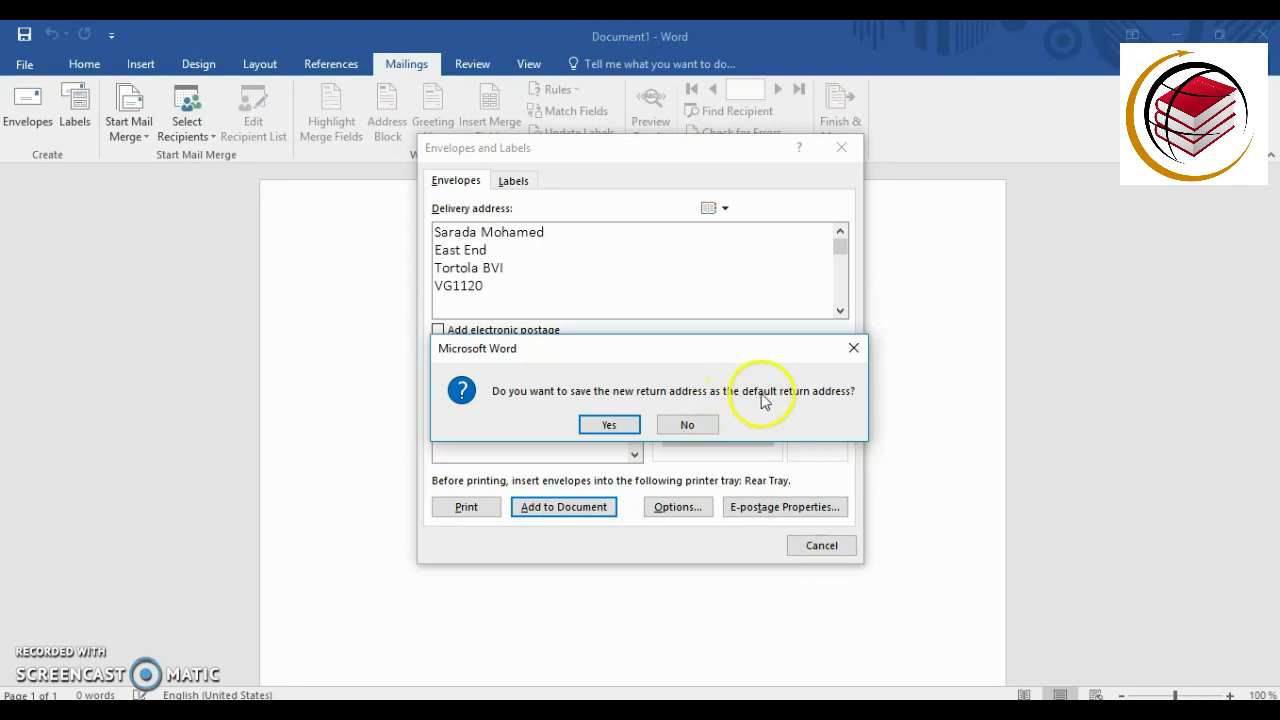
{"action": "left_click", "coordinate": [630, 427]}
{"action": "left_click", "coordinate": [623, 426]}
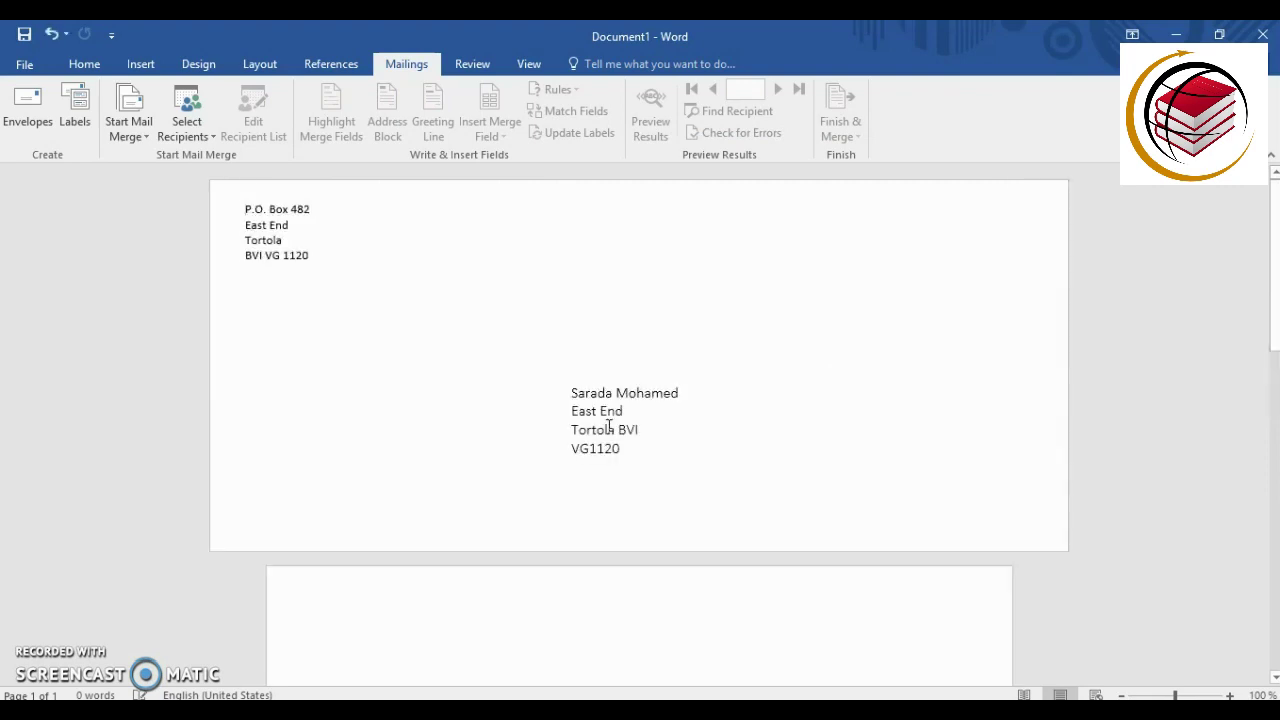
{"action": "left_click", "coordinate": [623, 297]}
{"action": "left_click", "coordinate": [646, 303]}
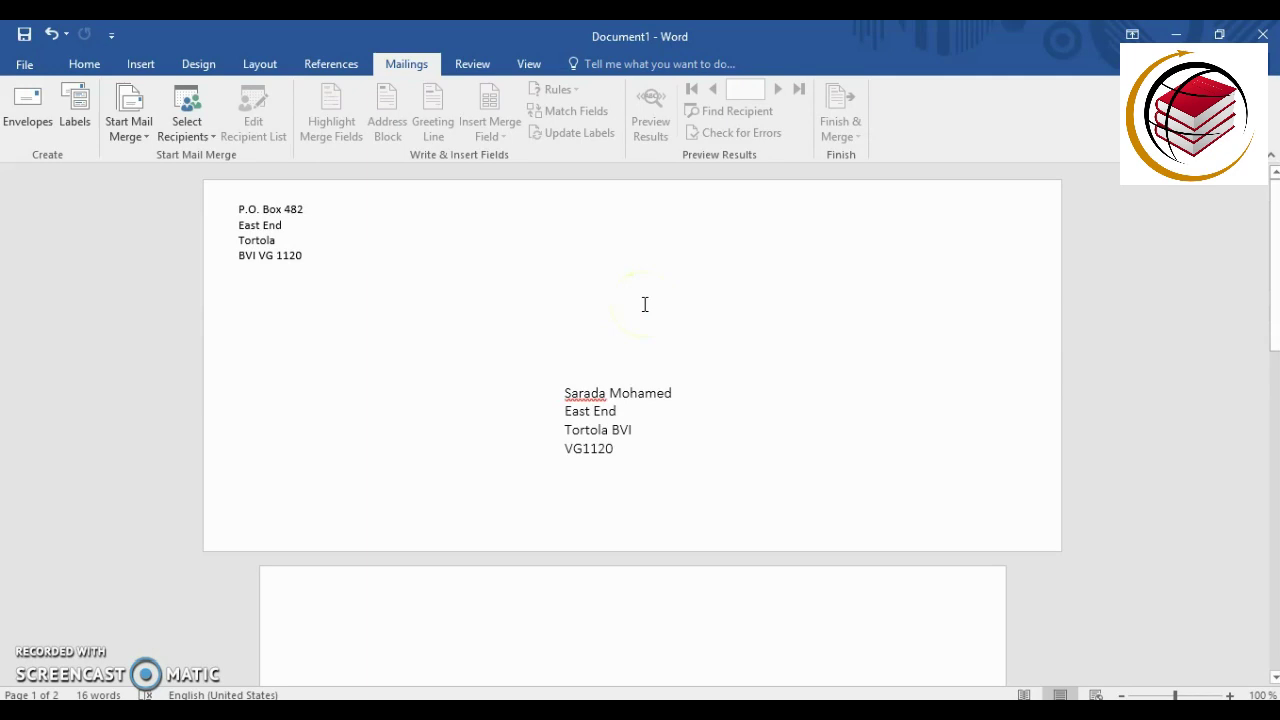
{"action": "left_click", "coordinate": [560, 392]}
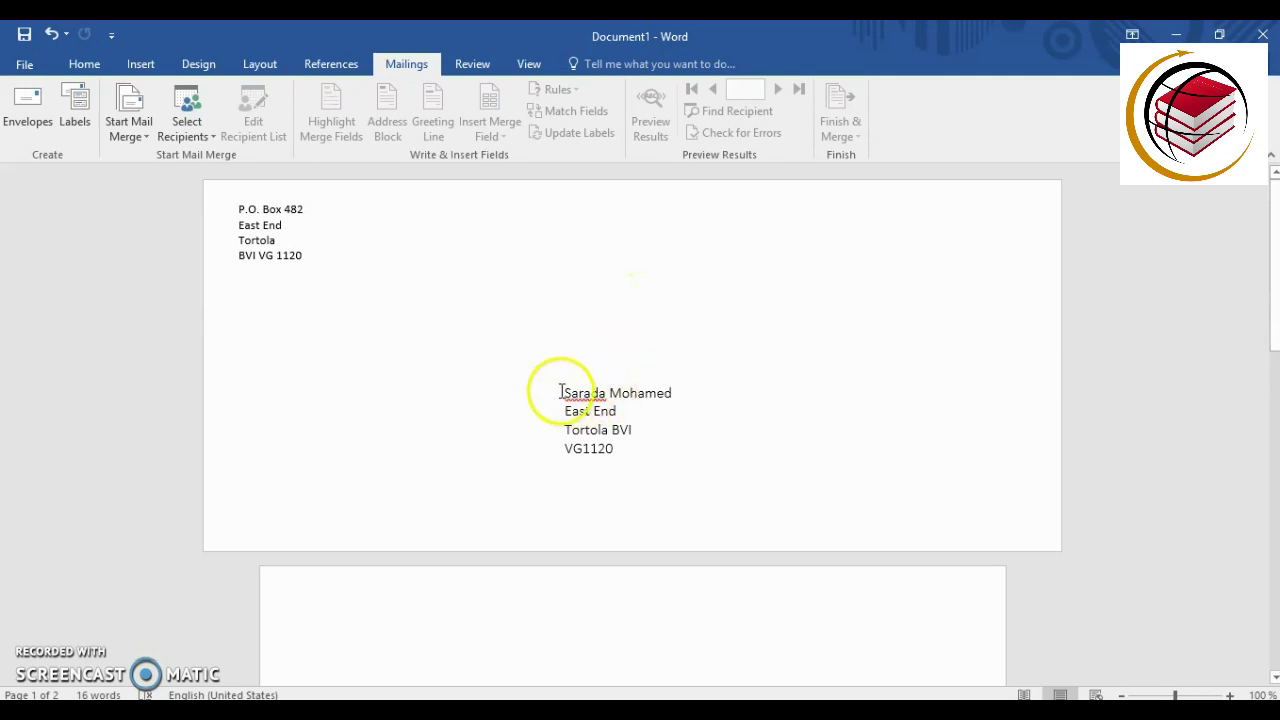
{"action": "left_click", "coordinate": [316, 197]}
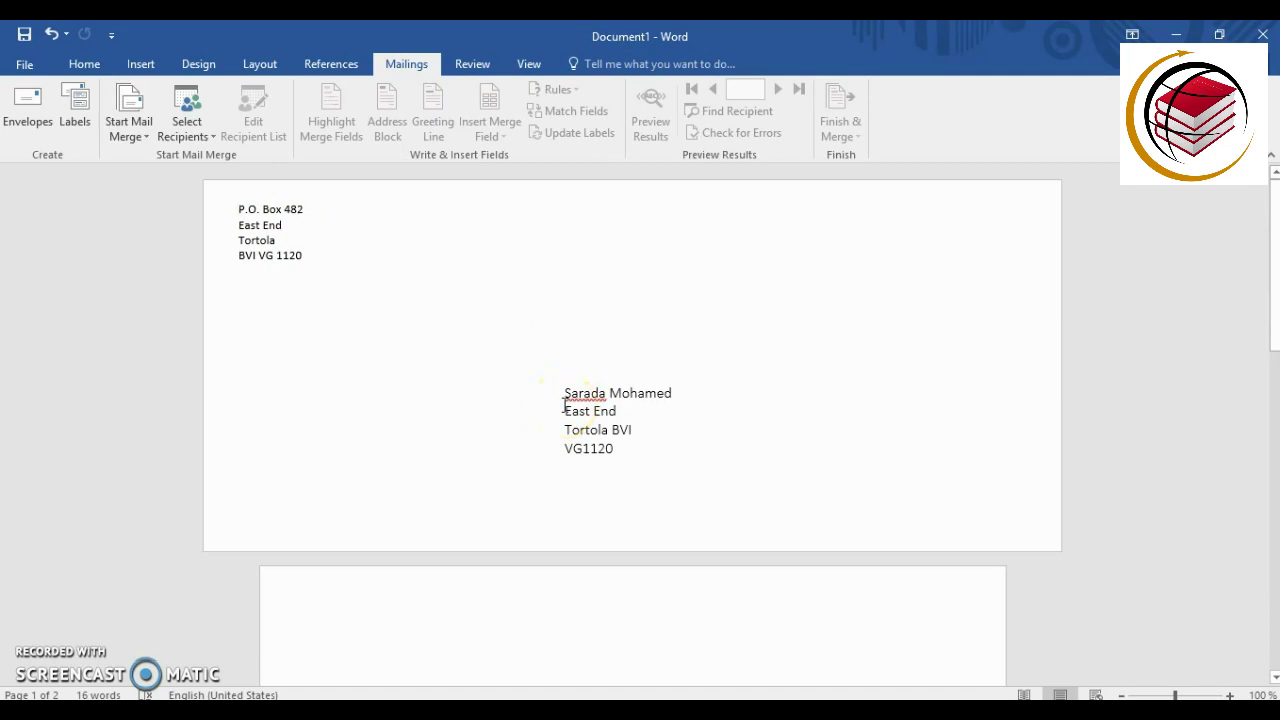
{"action": "left_click", "coordinate": [240, 210]}
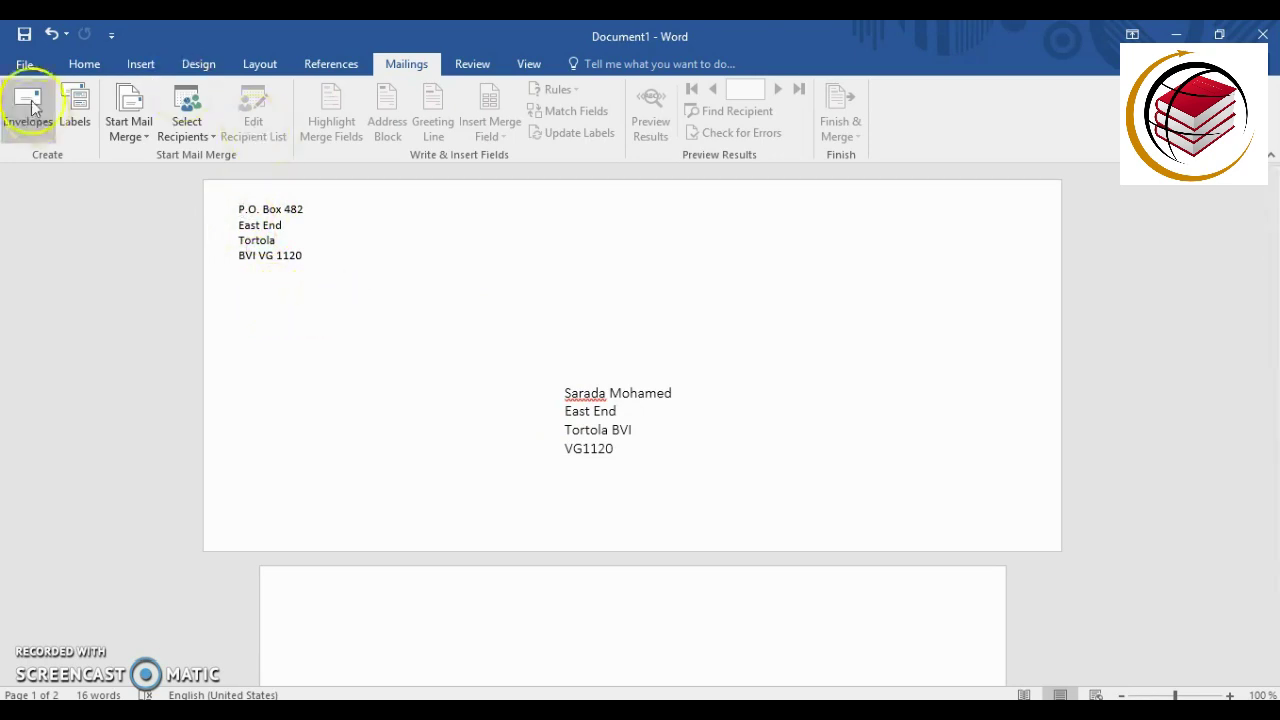
{"action": "left_click", "coordinate": [24, 66]}
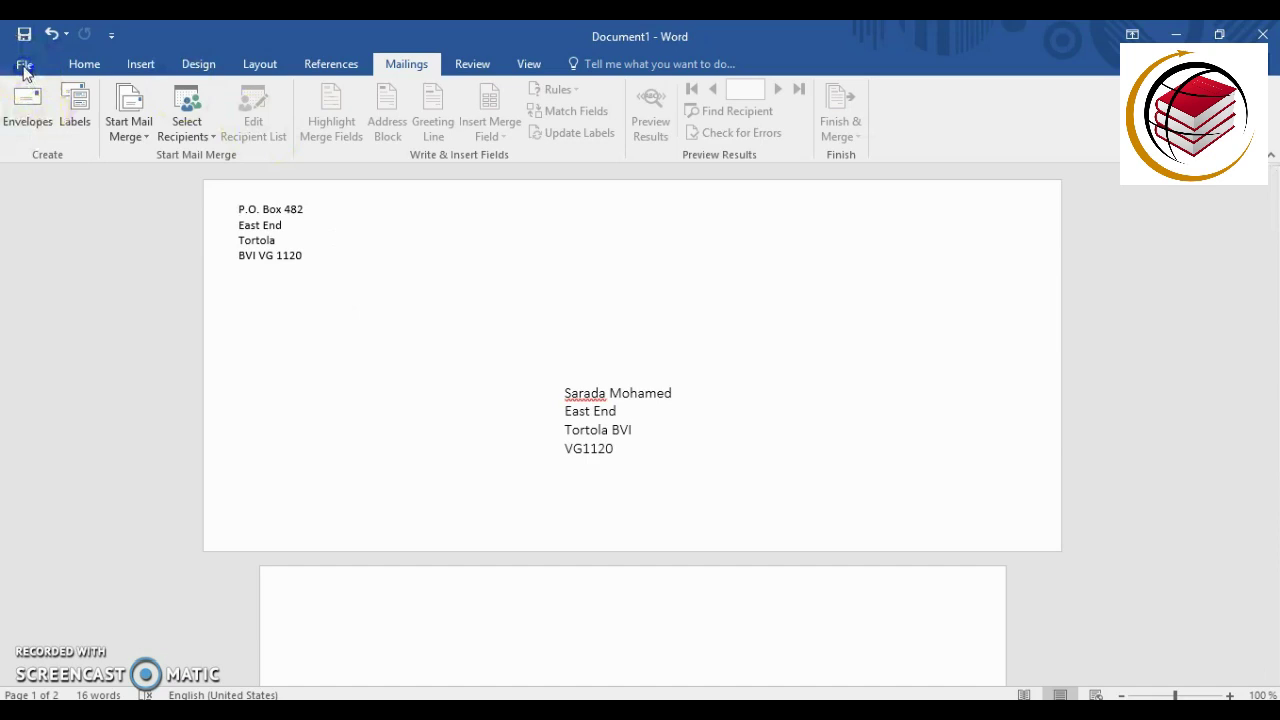
{"action": "left_click", "coordinate": [45, 188]}
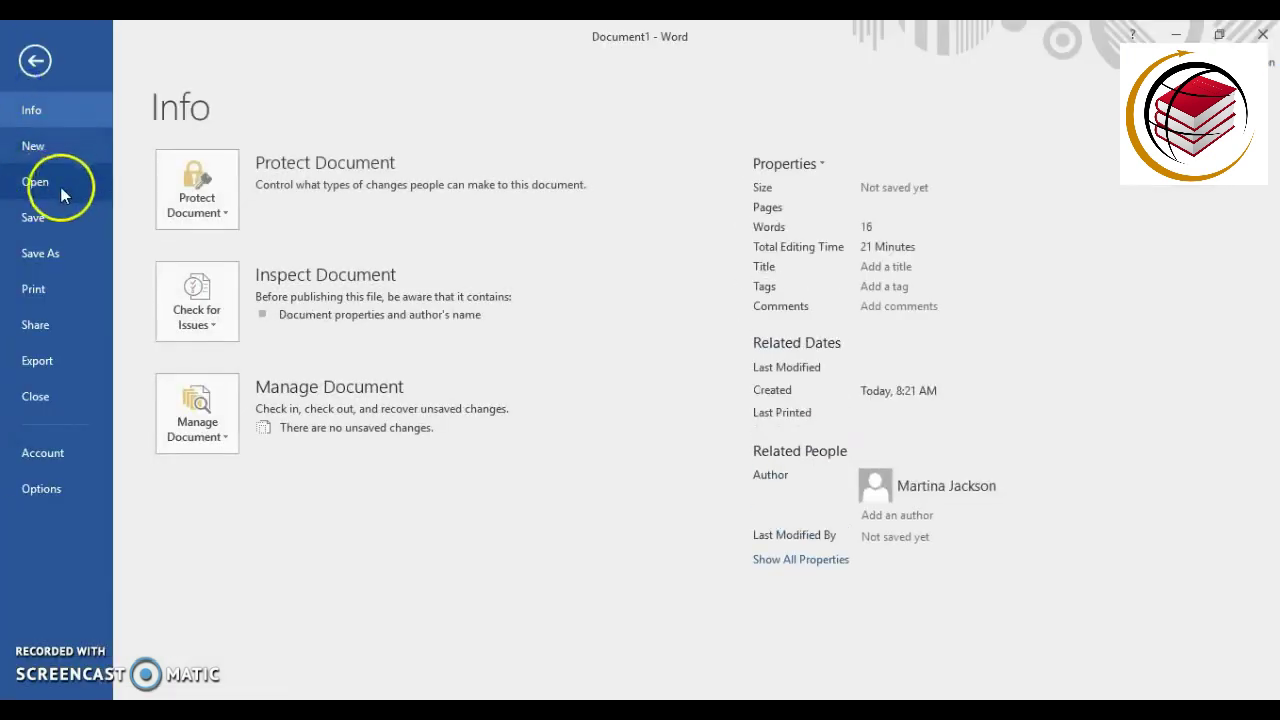
{"action": "left_click", "coordinate": [40, 290]}
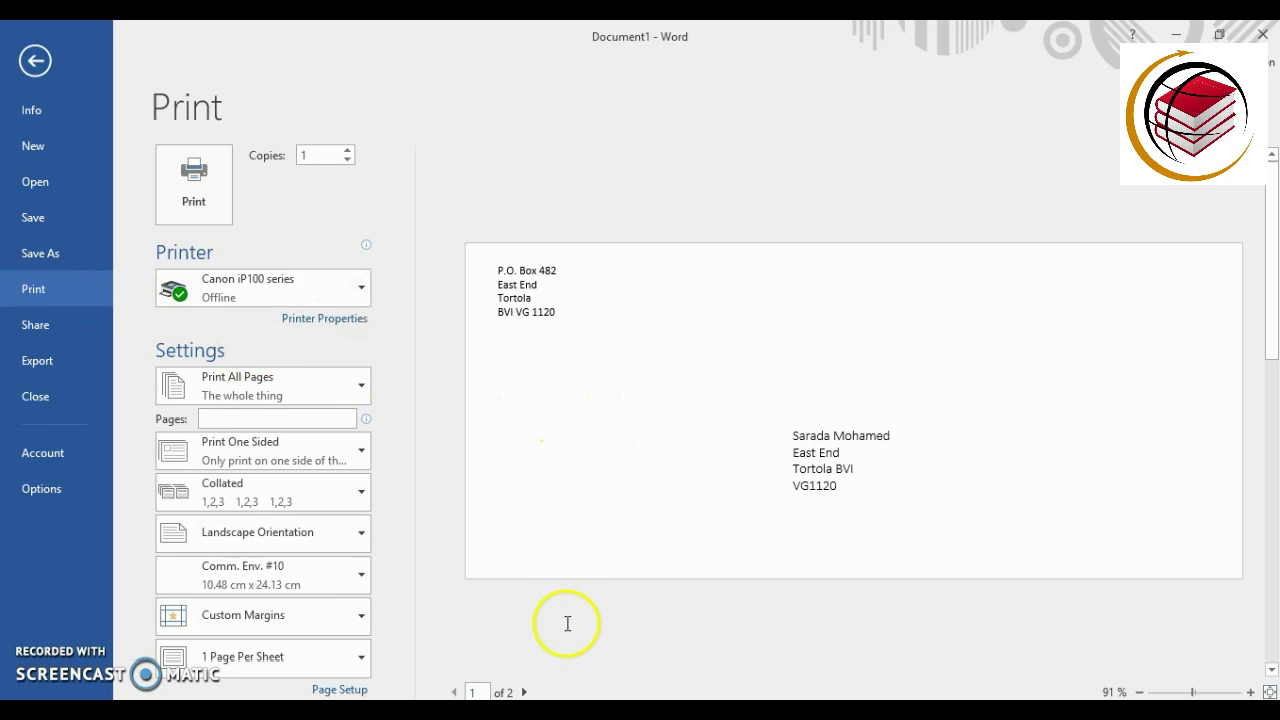
{"action": "left_click", "coordinate": [523, 692]}
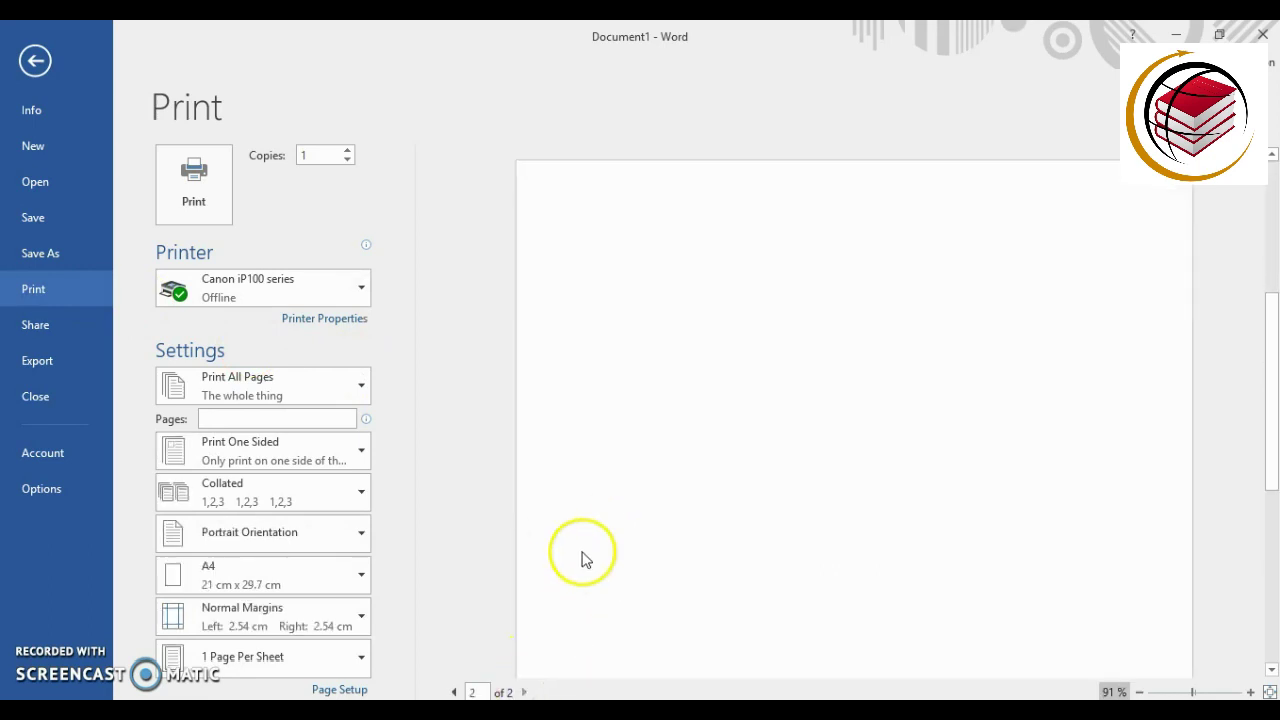
{"action": "left_click", "coordinate": [455, 692]}
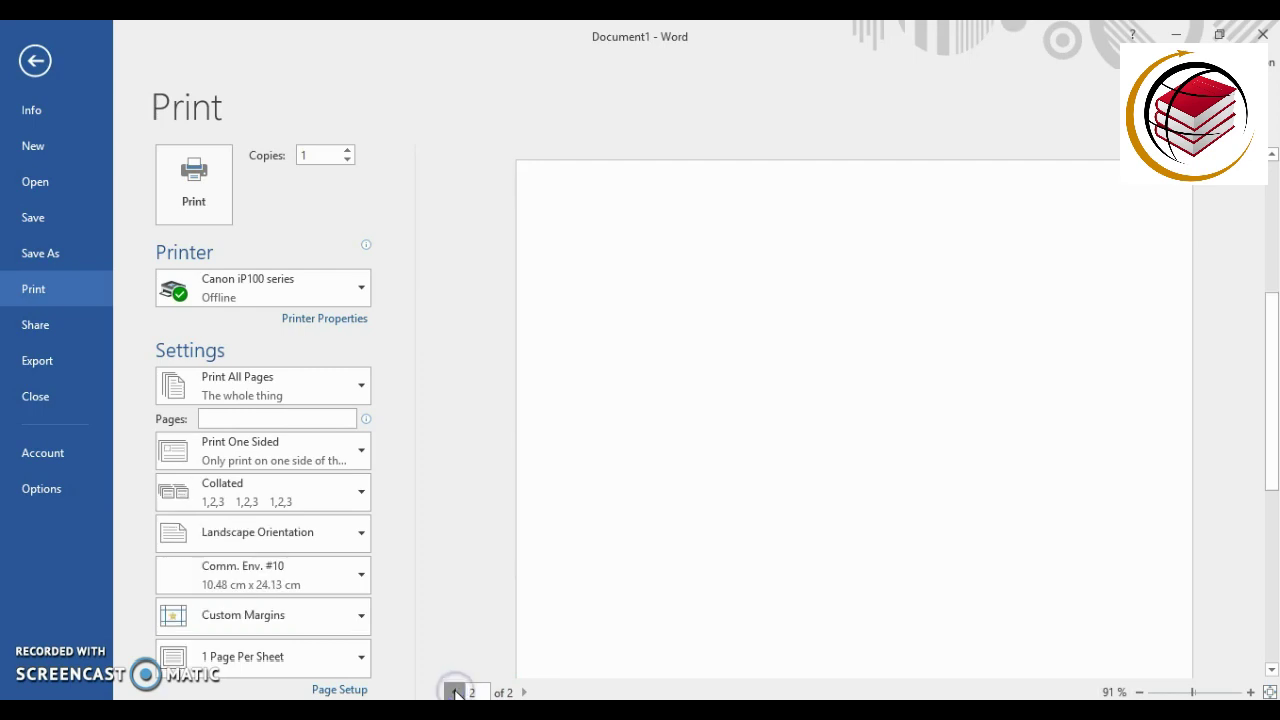
{"action": "left_click", "coordinate": [264, 418]}
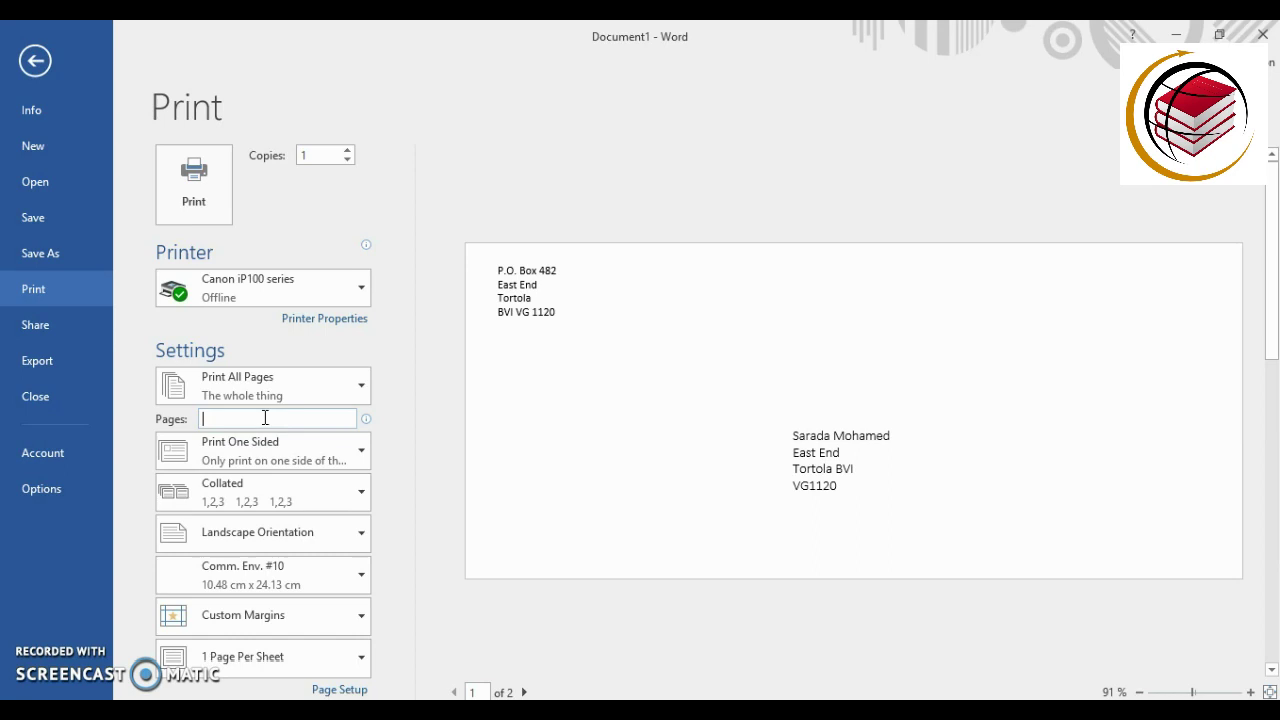
{"action": "key", "text": "Escape"}
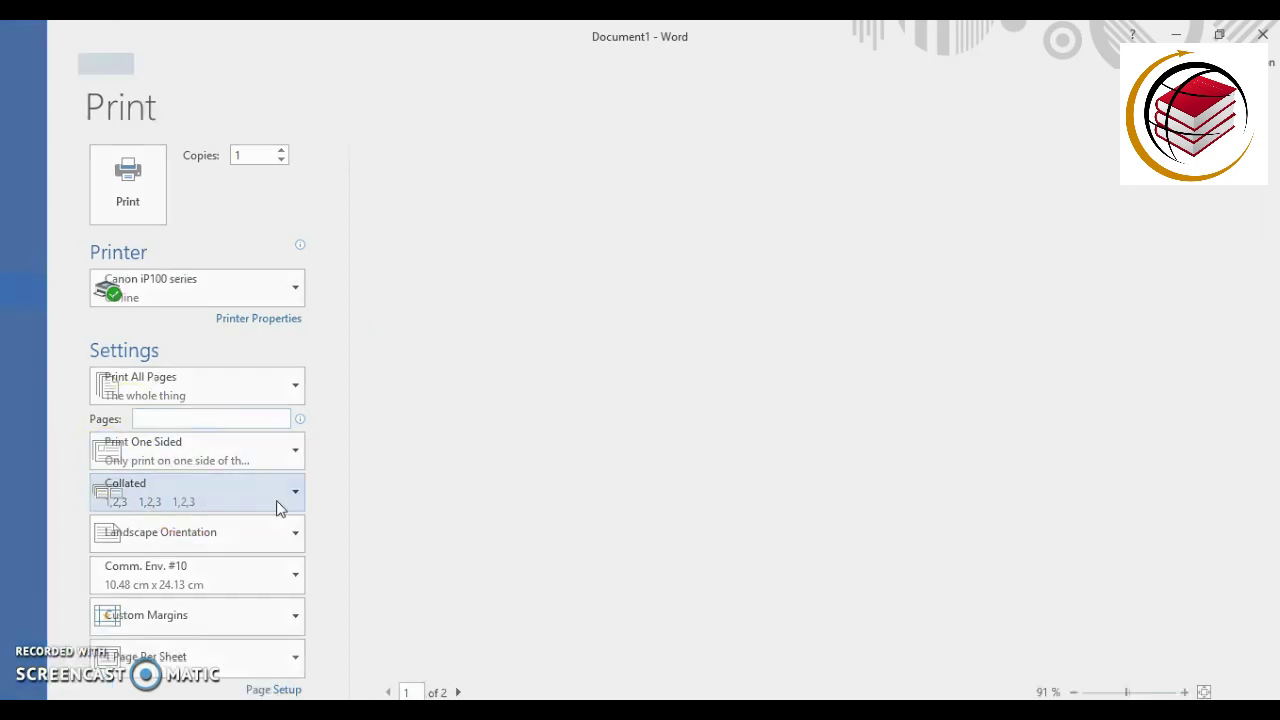
{"action": "left_click", "coordinate": [341, 355]}
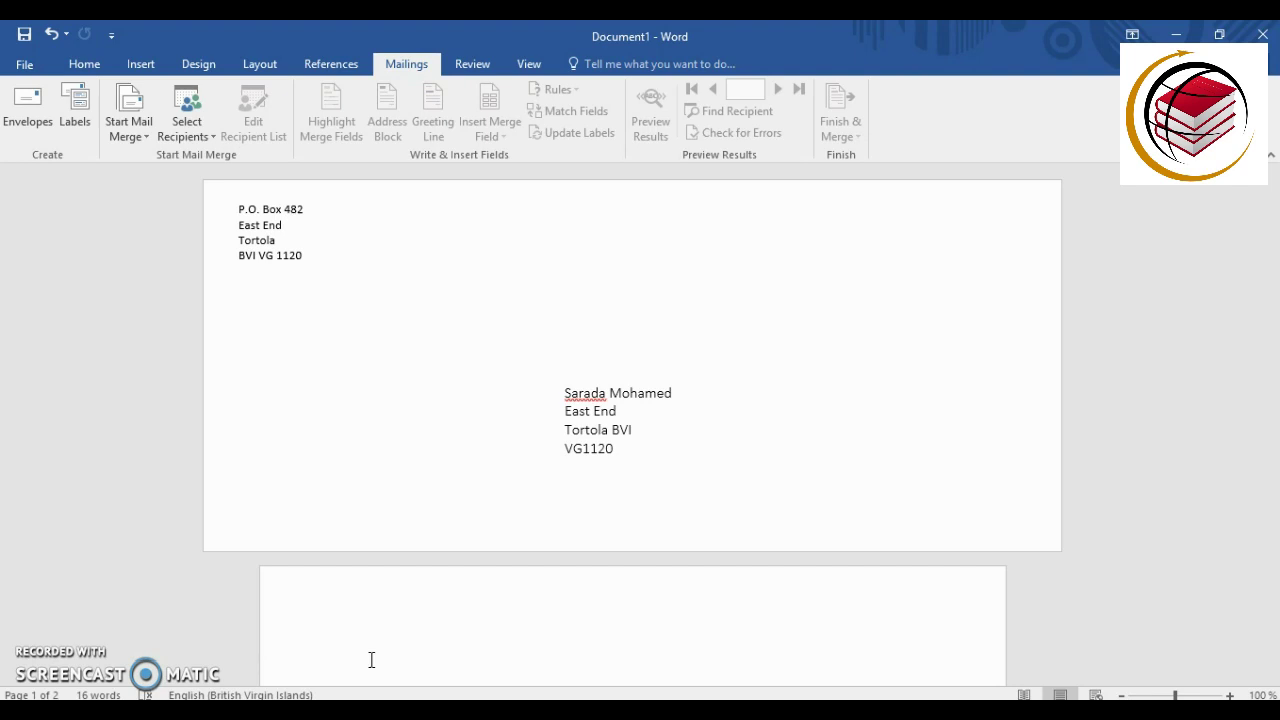
{"action": "left_click", "coordinate": [347, 247]}
{"action": "left_click", "coordinate": [241, 209]}
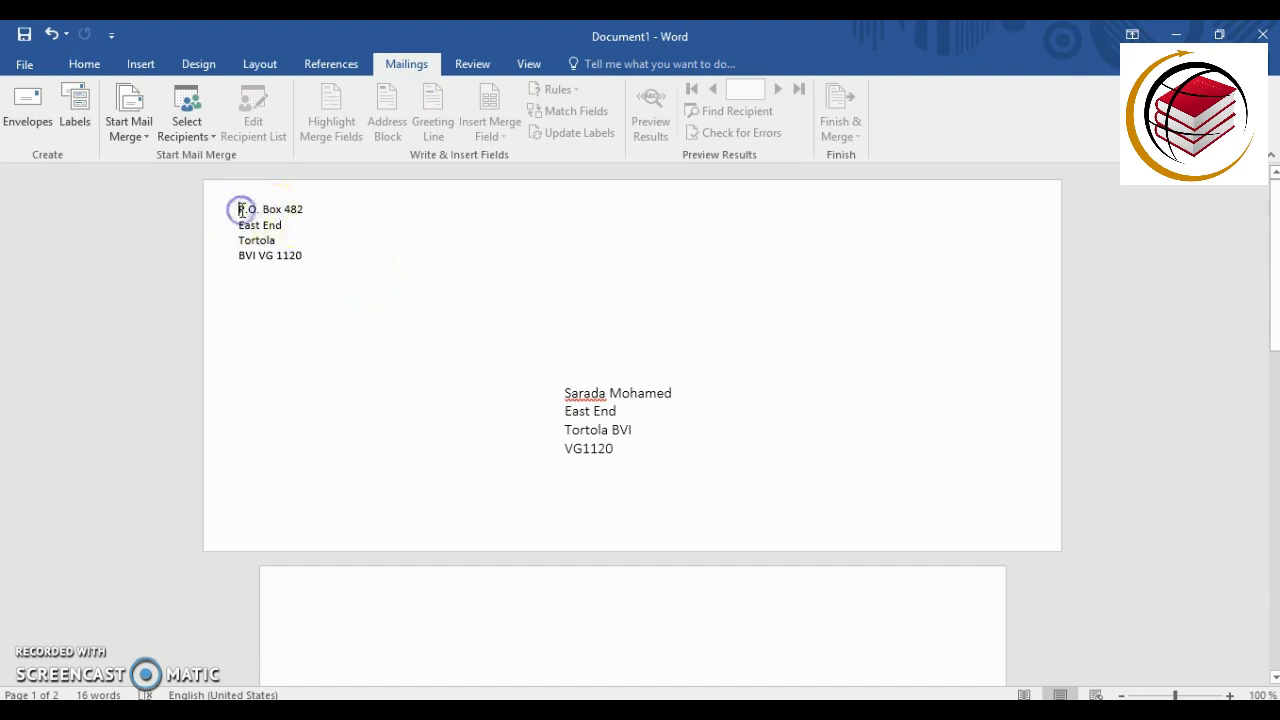
{"action": "left_click", "coordinate": [252, 226]}
{"action": "left_click", "coordinate": [237, 210]}
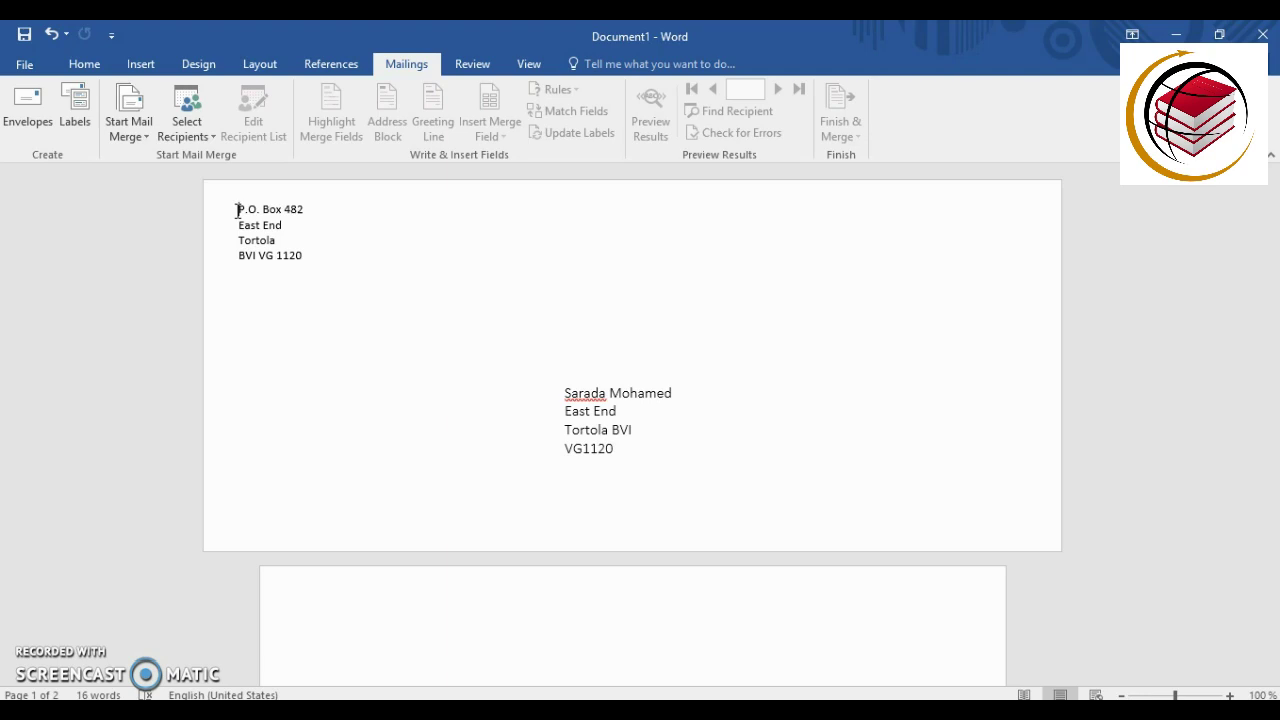
{"action": "left_click", "coordinate": [141, 66]}
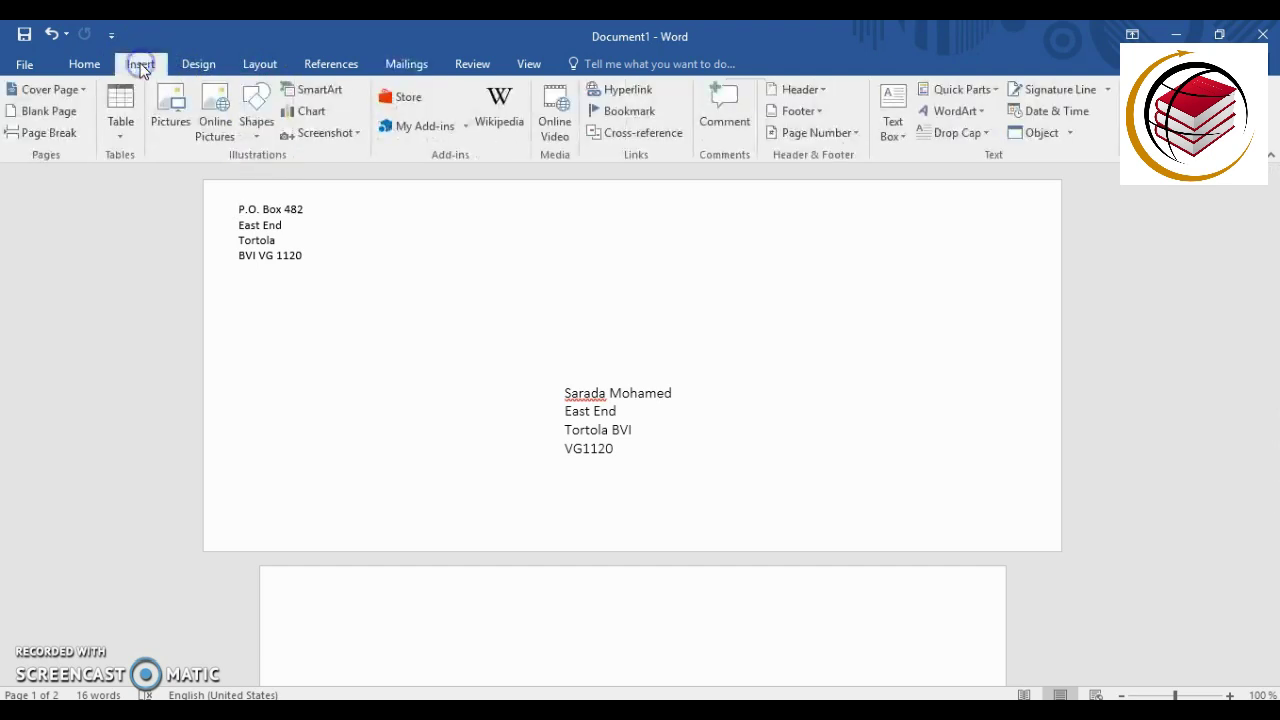
{"action": "left_click", "coordinate": [175, 107]}
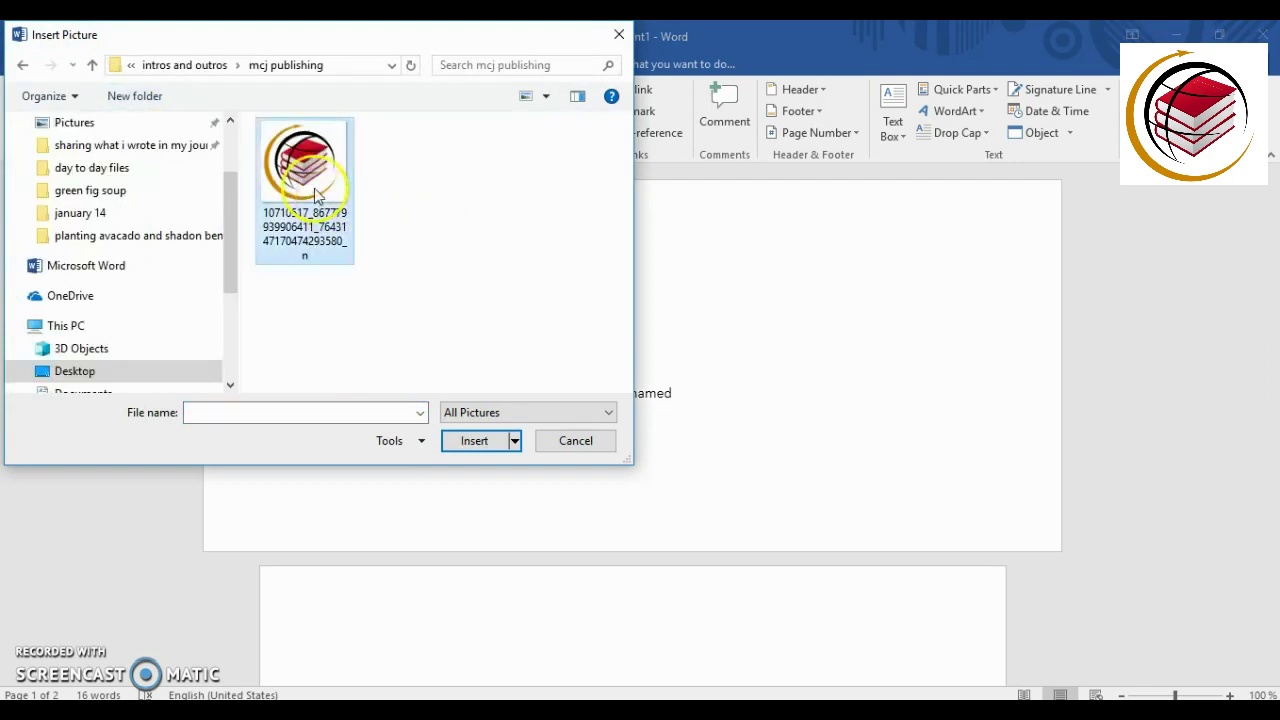
{"action": "double_click", "coordinate": [308, 178]}
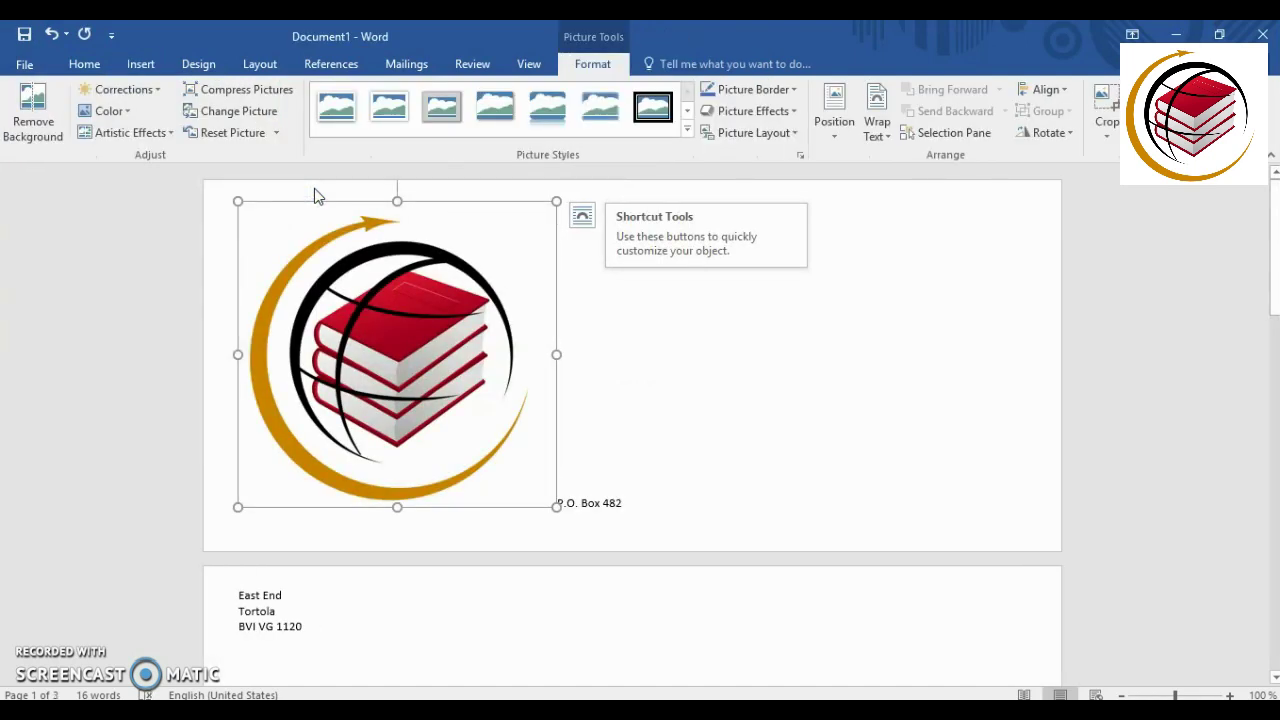
Shrink the logo to a small icon at the top left of the envelope.
{"action": "left_click_drag", "start_coordinate": [297, 232], "coordinate": [354, 263]}
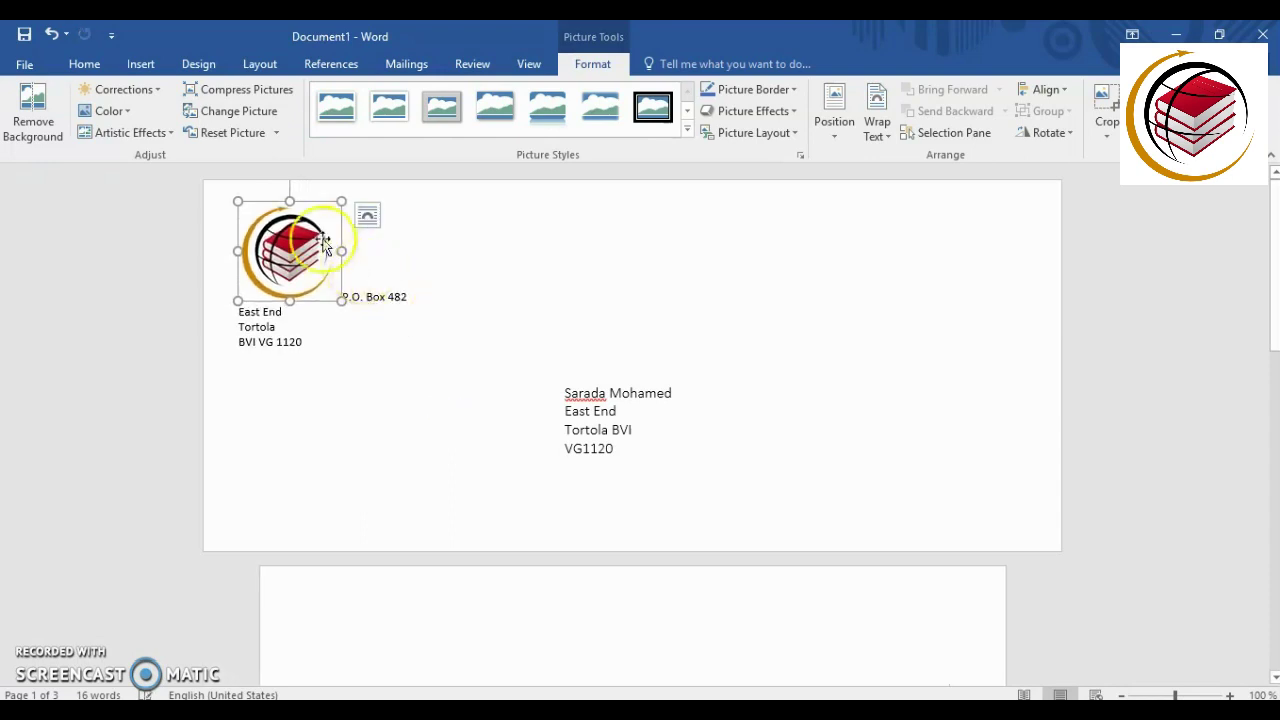
{"action": "left_click_drag", "start_coordinate": [246, 206], "coordinate": [256, 215]}
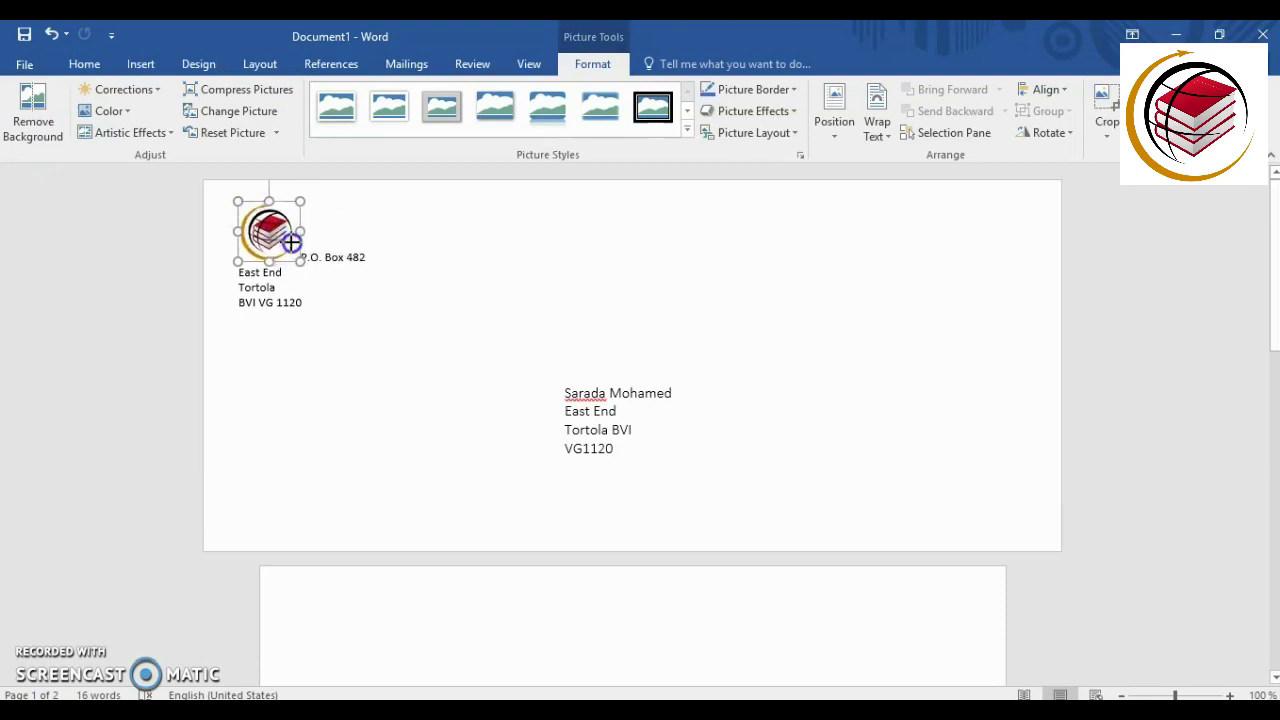
{"action": "left_click_drag", "start_coordinate": [298, 249], "coordinate": [298, 249]}
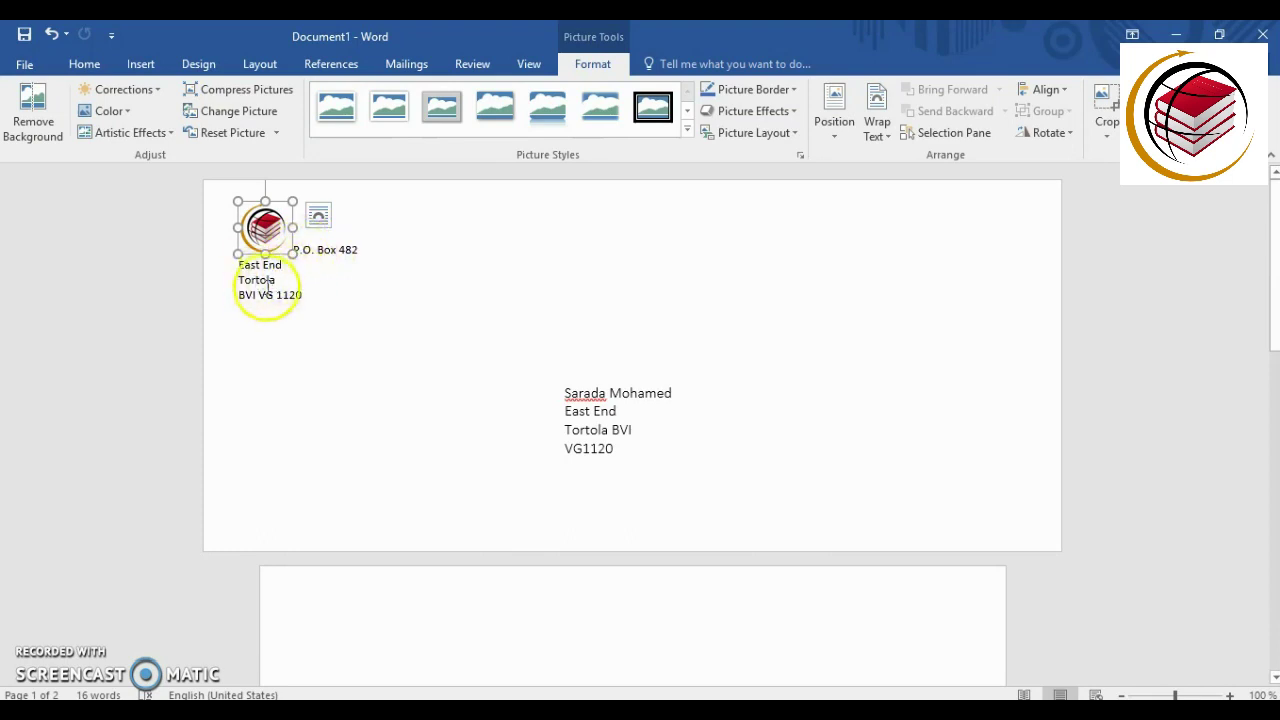
{"action": "left_click", "coordinate": [870, 112]}
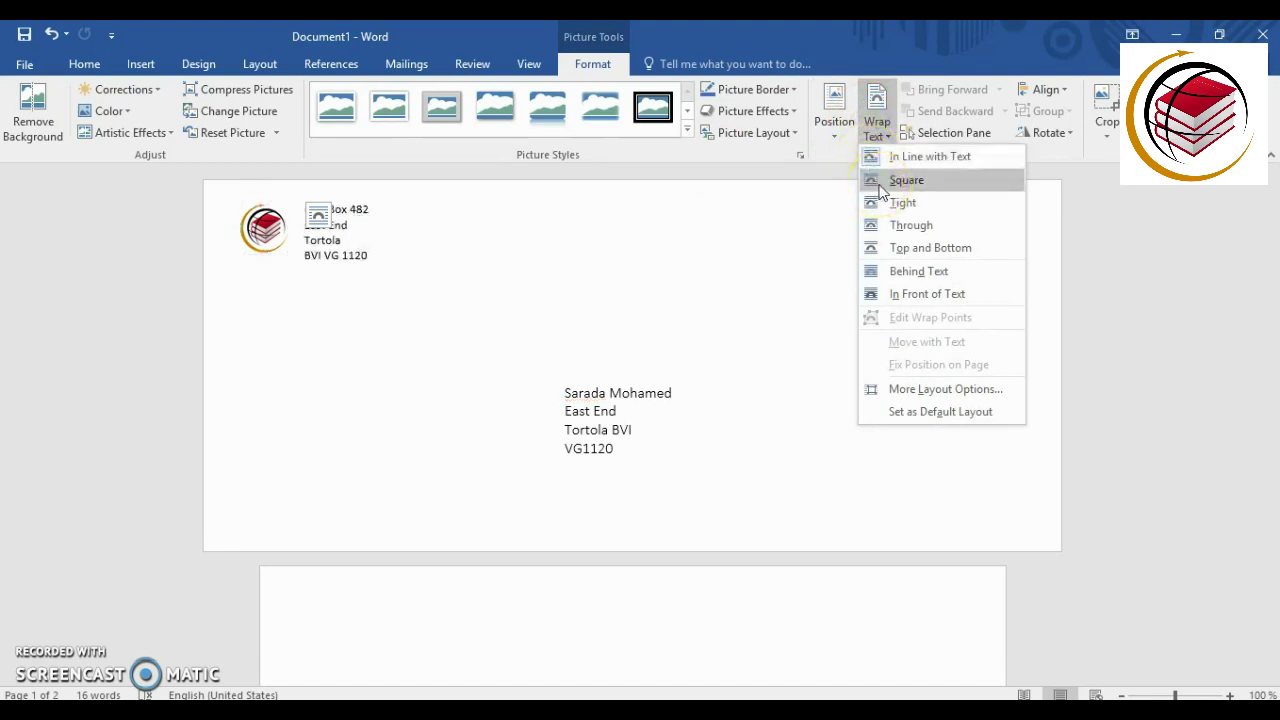
Give the logo Tight text wrapping and position it so the return address sits beside it.
{"action": "left_click", "coordinate": [878, 199]}
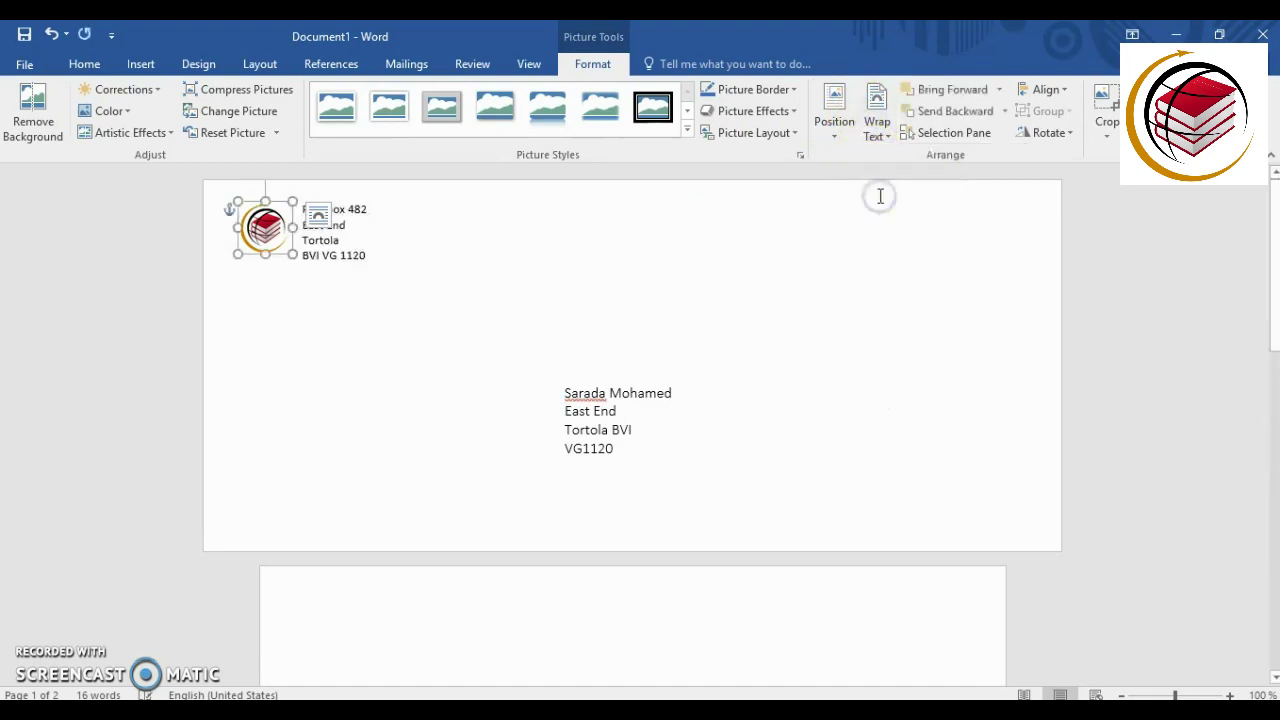
{"action": "left_click", "coordinate": [386, 365]}
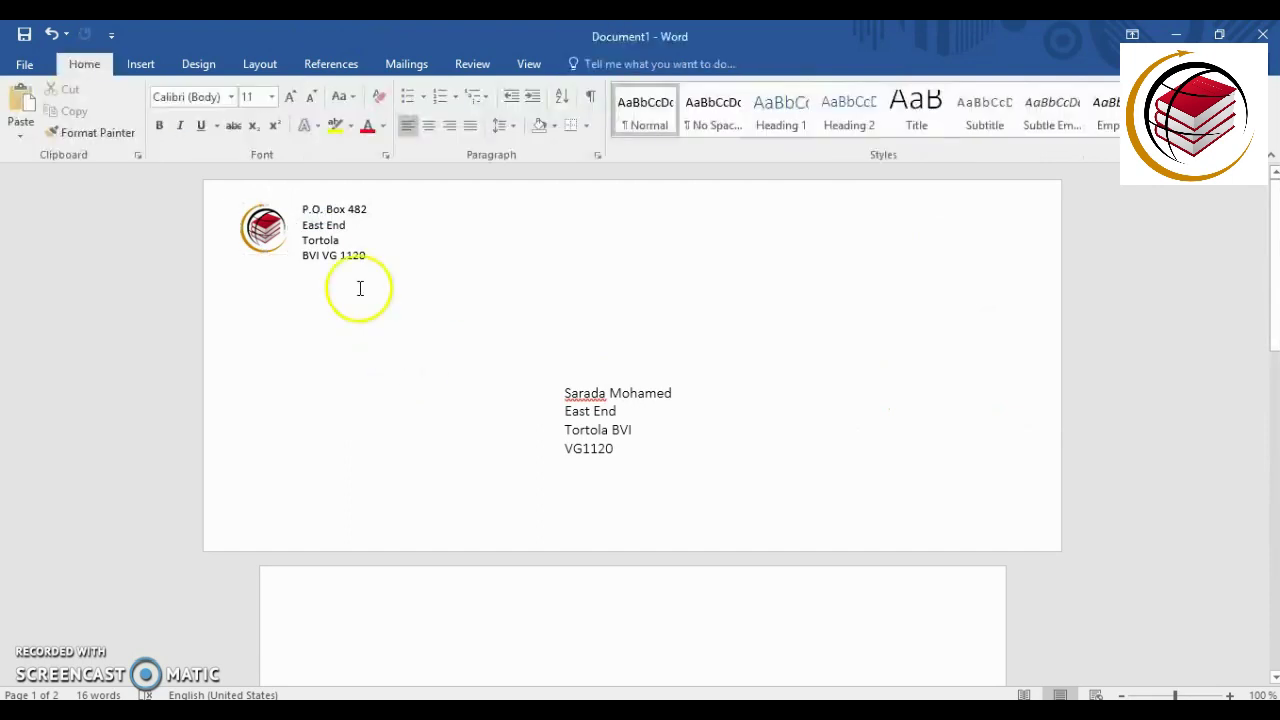
{"action": "mouse_move", "coordinate": [262, 241]}
{"action": "left_mouse_down"}
{"action": "mouse_move", "coordinate": [290, 222]}
{"action": "mouse_move", "coordinate": [329, 223]}
{"action": "mouse_move", "coordinate": [257, 251]}
{"action": "left_mouse_up"}
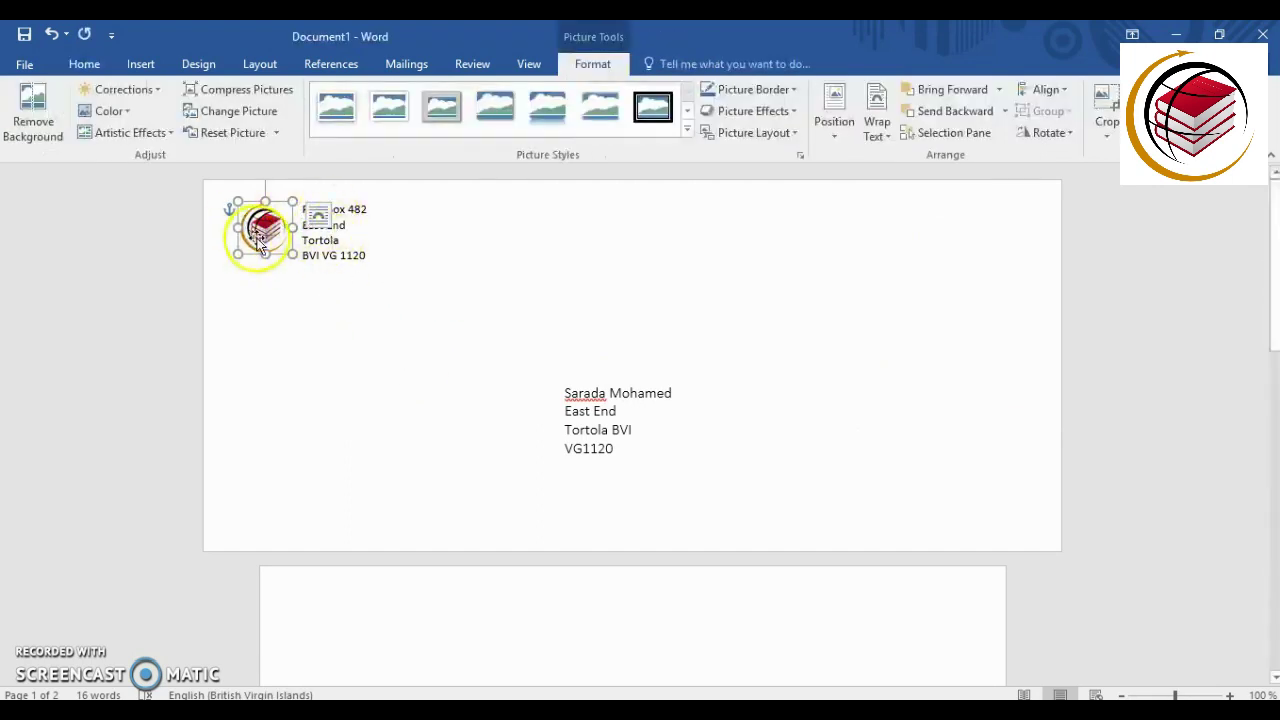
{"action": "left_click", "coordinate": [313, 286]}
{"action": "left_click", "coordinate": [316, 252]}
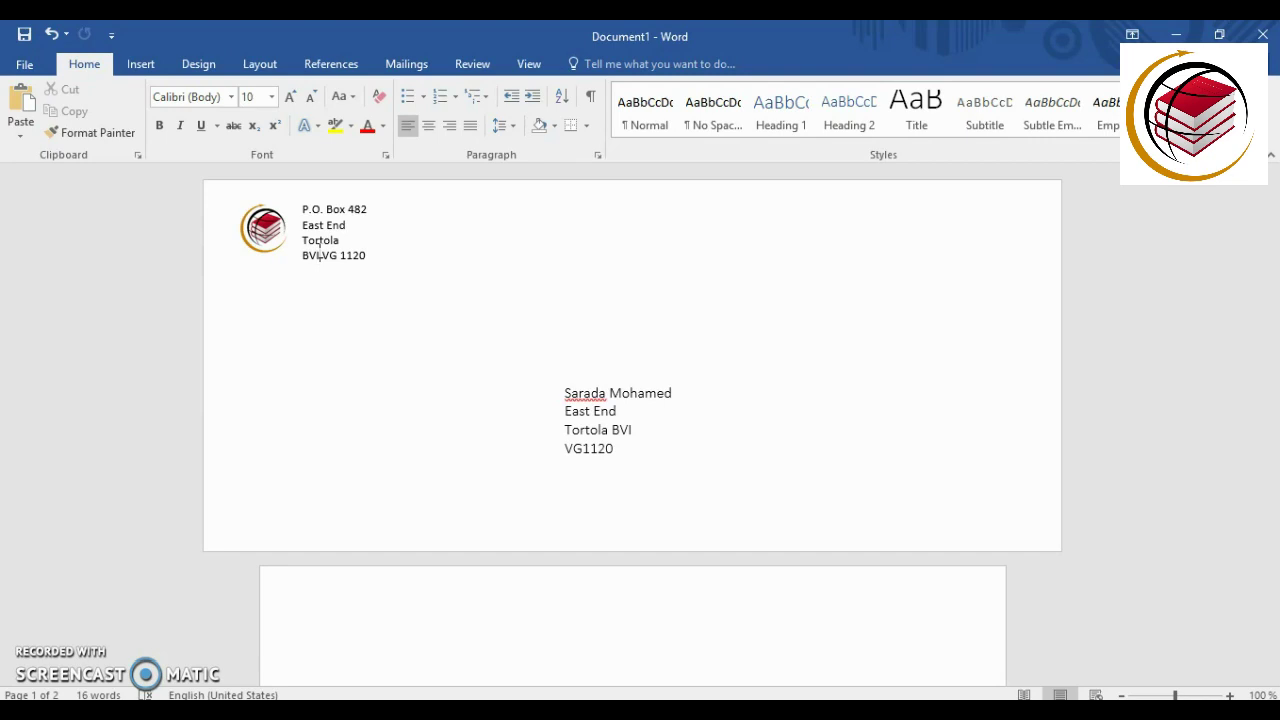
Drag the delivery address box a little higher, keeping it centred below the return address.
{"action": "left_click", "coordinate": [601, 405]}
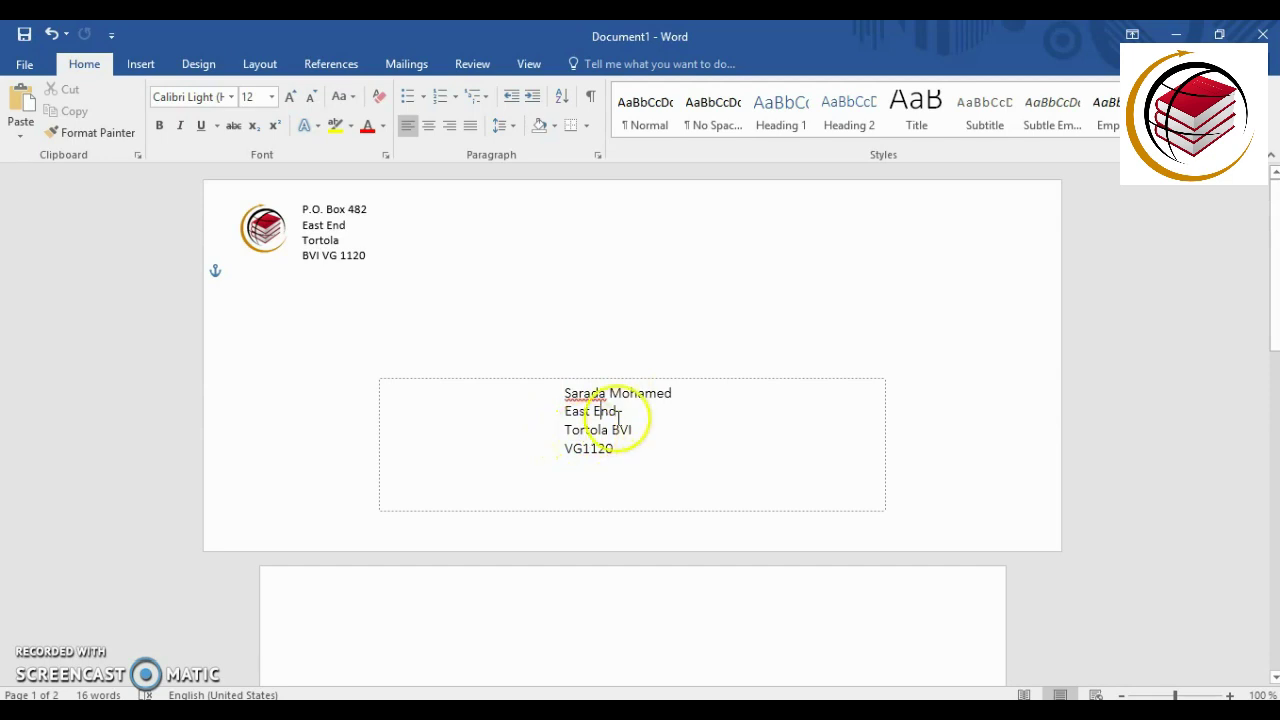
{"action": "left_click", "coordinate": [666, 374]}
{"action": "left_click", "coordinate": [670, 382]}
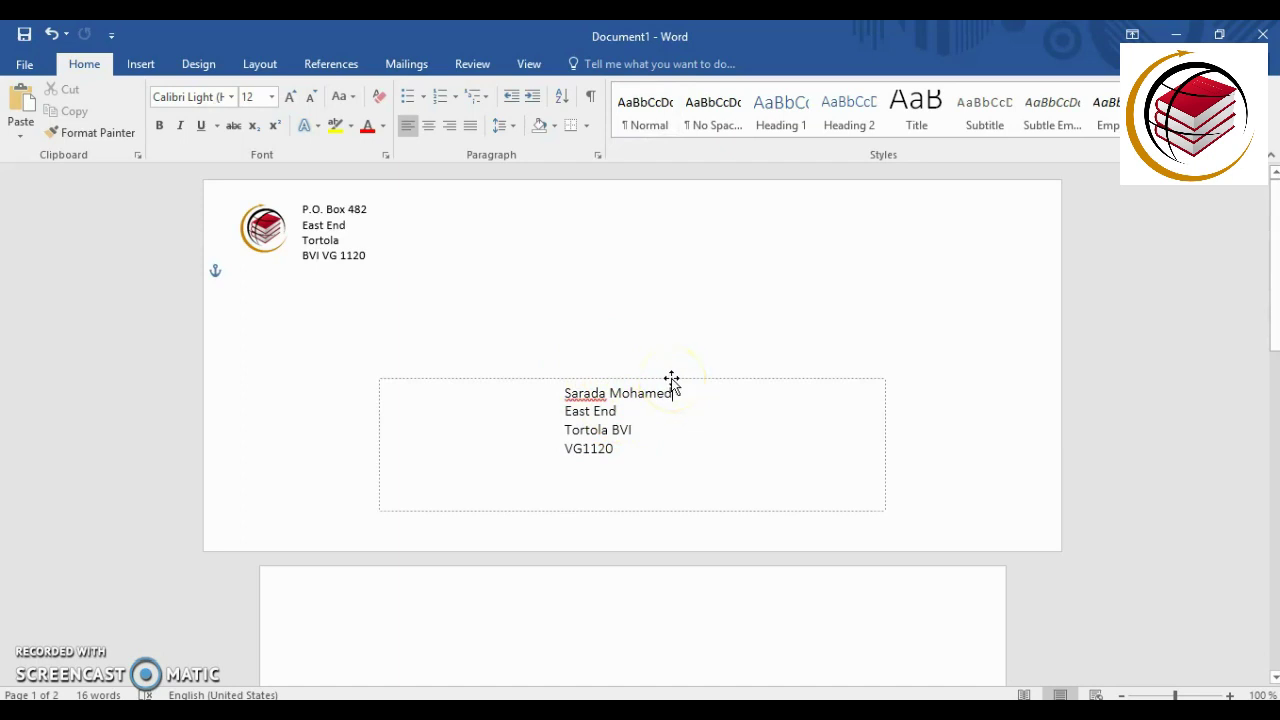
{"action": "left_click_drag", "start_coordinate": [671, 381], "coordinate": [671, 375]}
{"action": "left_click", "coordinate": [655, 385]}
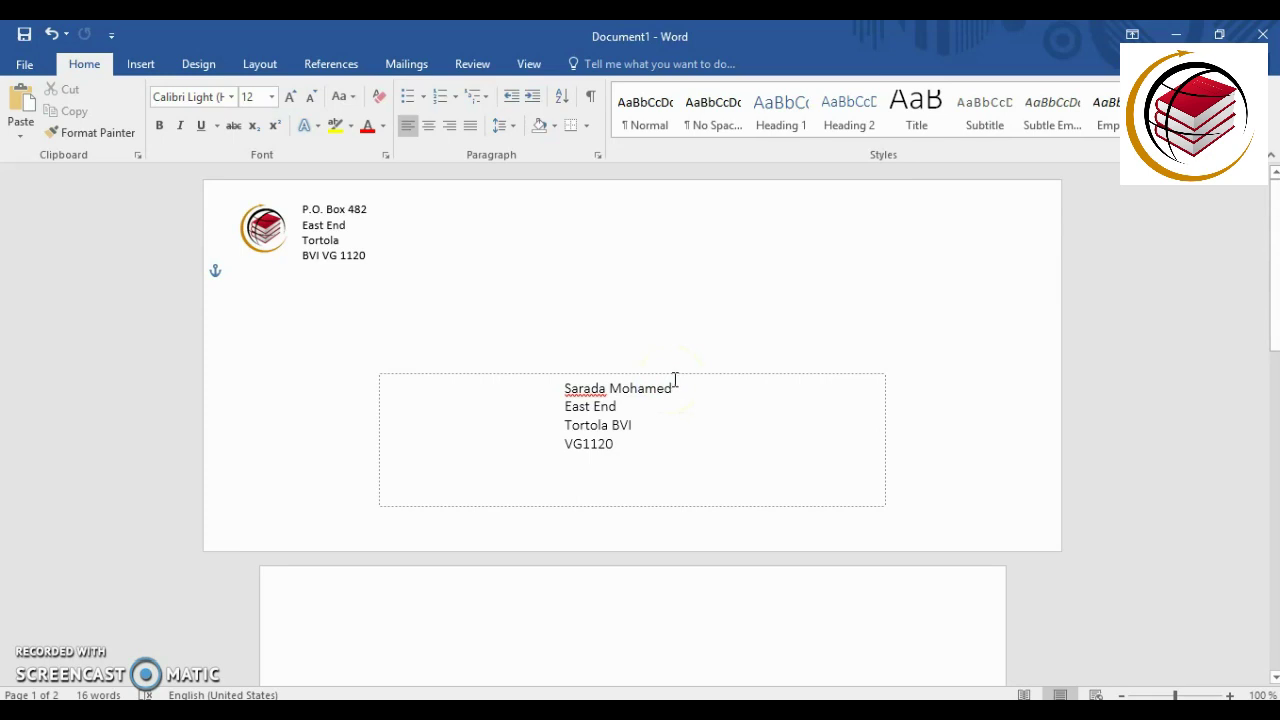
{"action": "left_click", "coordinate": [677, 380]}
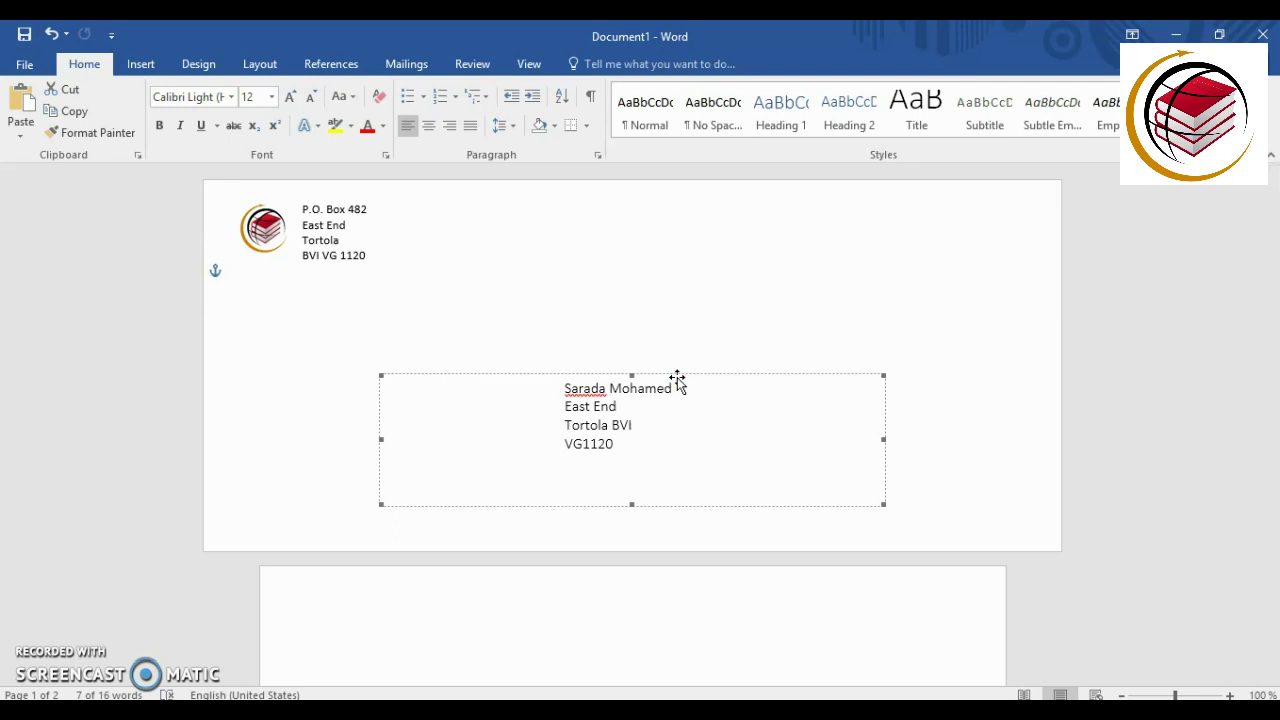
{"action": "left_click_drag", "start_coordinate": [677, 380], "coordinate": [676, 362]}
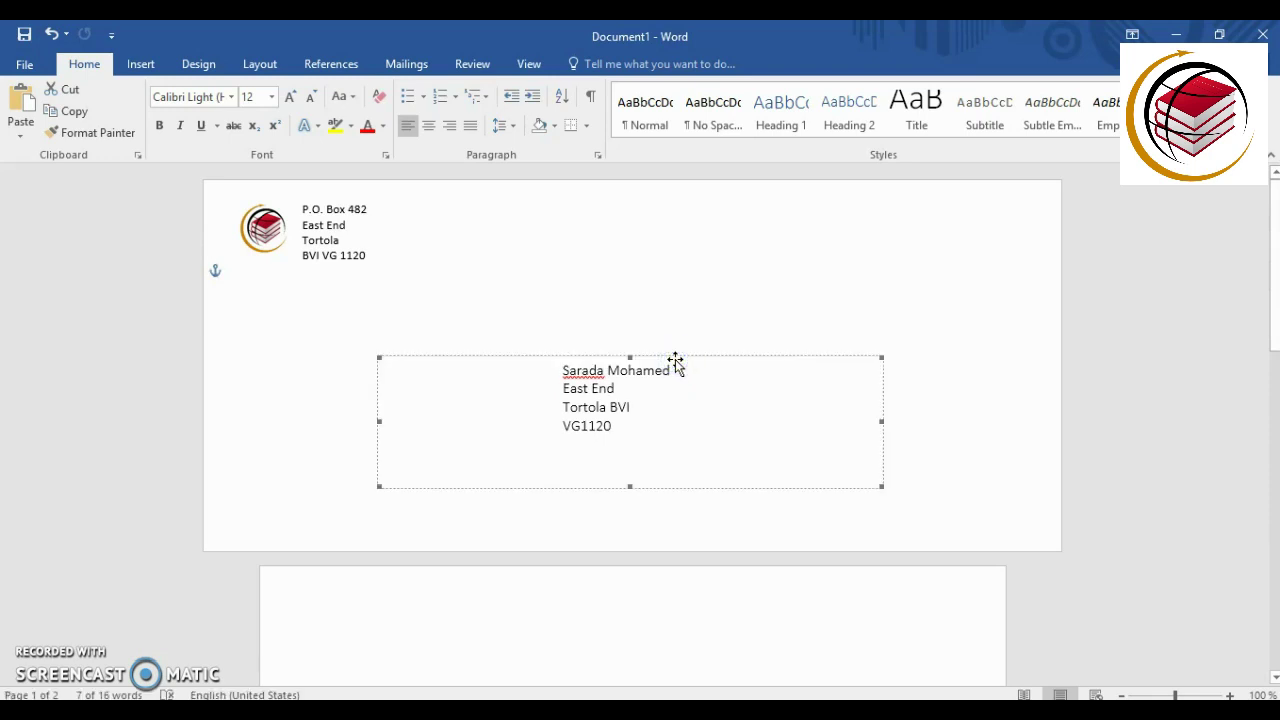